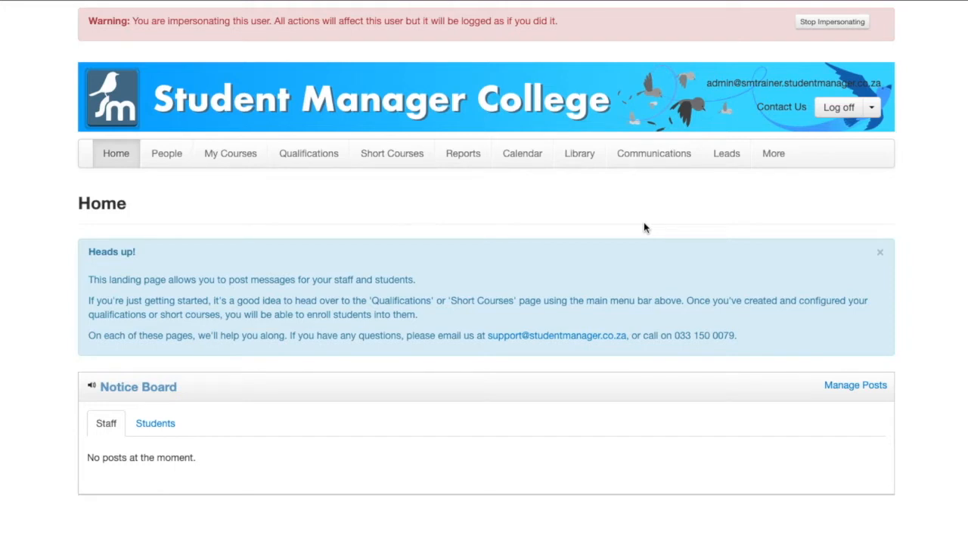
Open the application setup of the Learning Programme A qualification
left_click(325, 155)
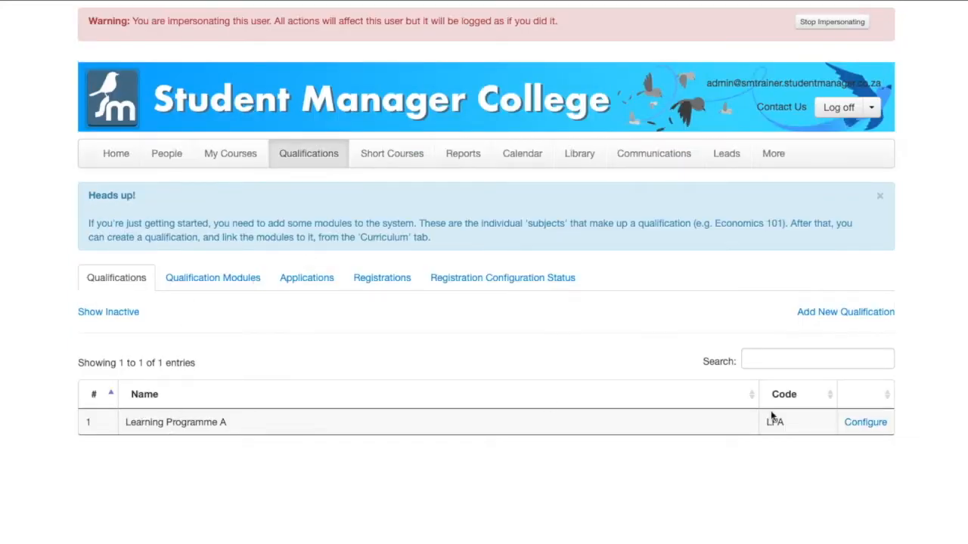
left_click(867, 425)
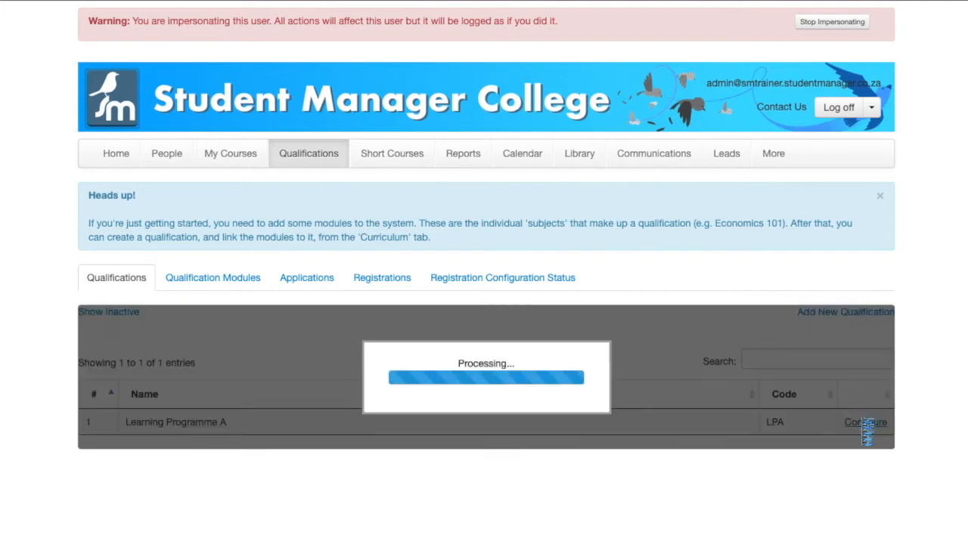
scroll(315, 393, "down", 3)
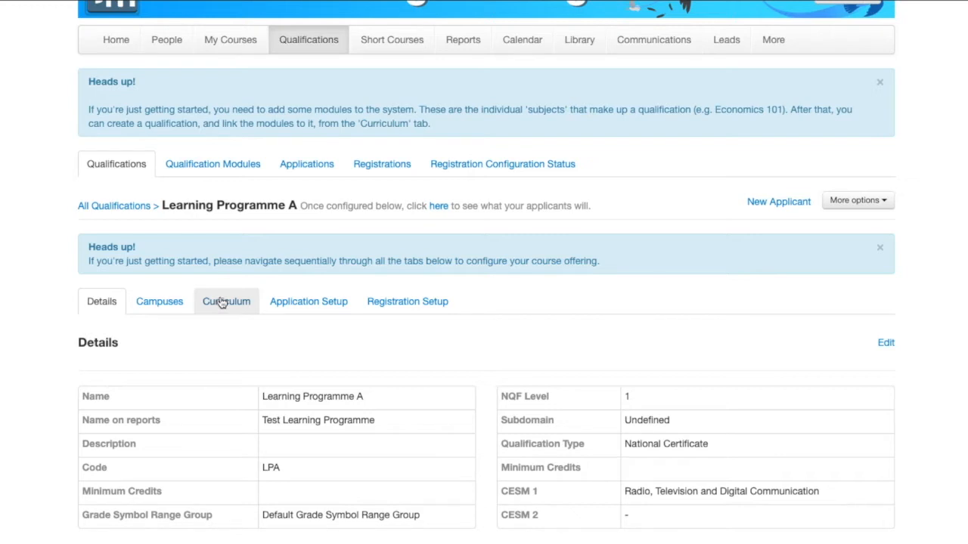
left_click(286, 300)
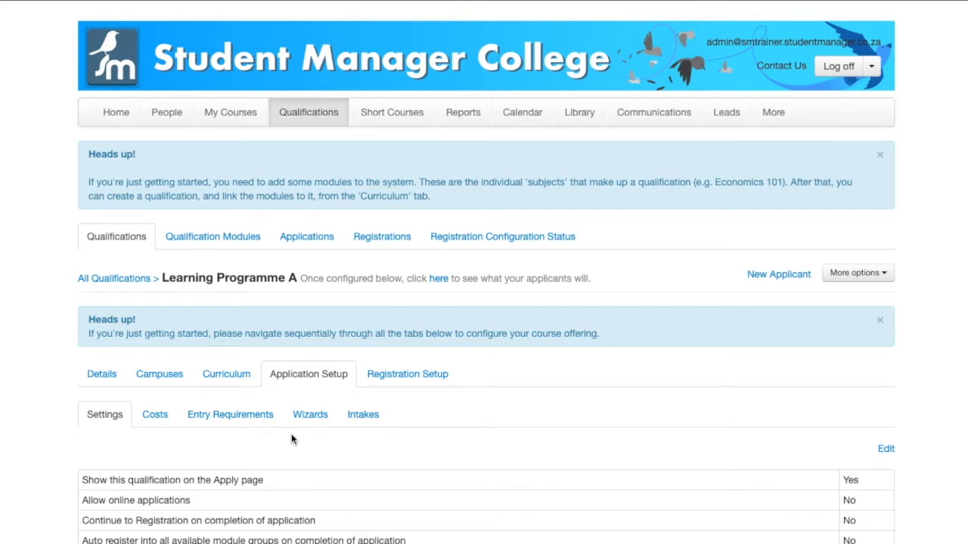
left_click_drag(277, 484, 79, 474)
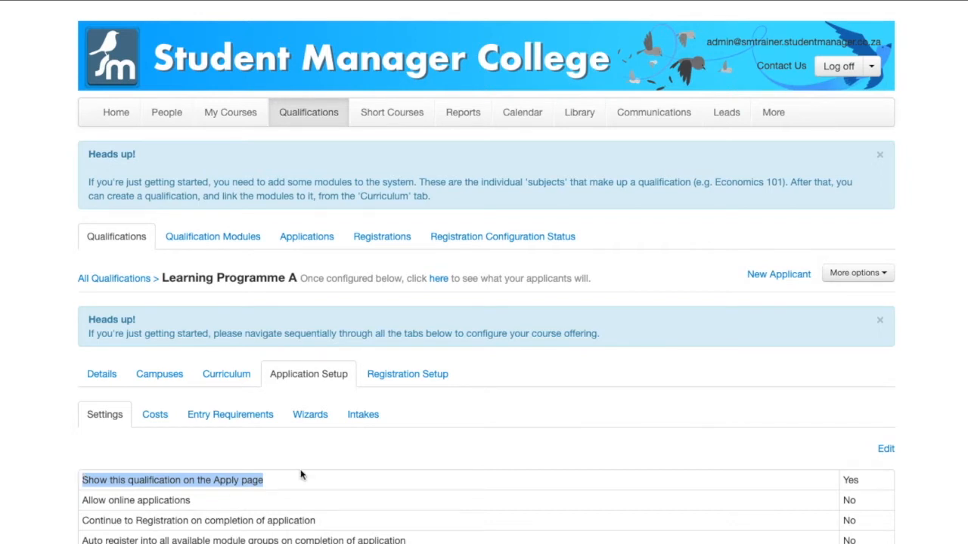
left_click_drag(302, 478, 82, 479)
left_click_drag(879, 484, 837, 484)
left_click(836, 482)
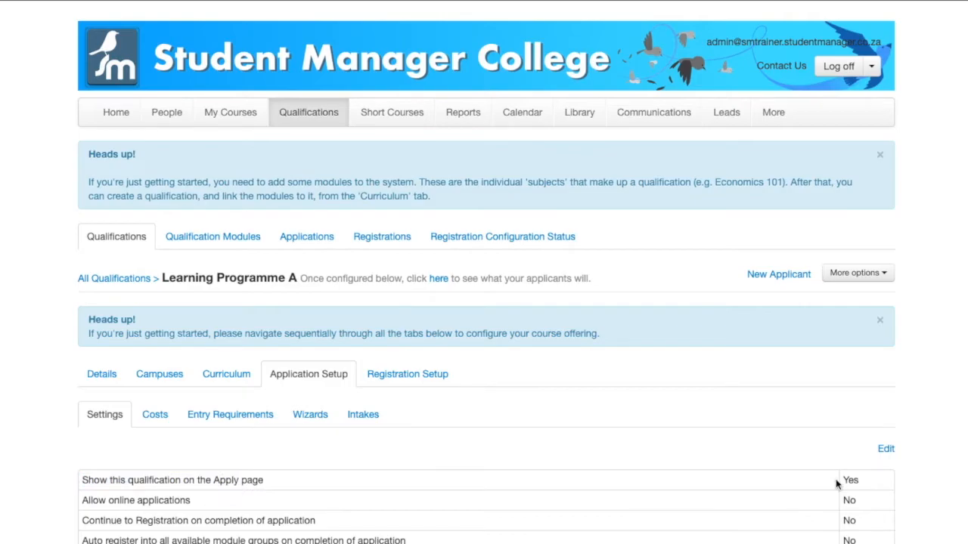
Allow online applications in the qualification's application settings and save the change
left_click(885, 449)
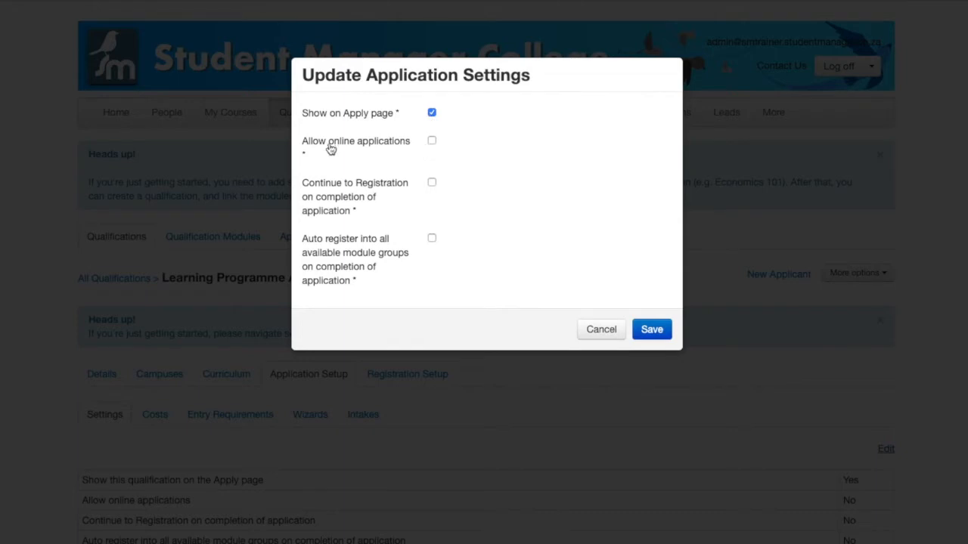
left_click(432, 143)
left_click(431, 143)
left_click(430, 143)
left_click(652, 330)
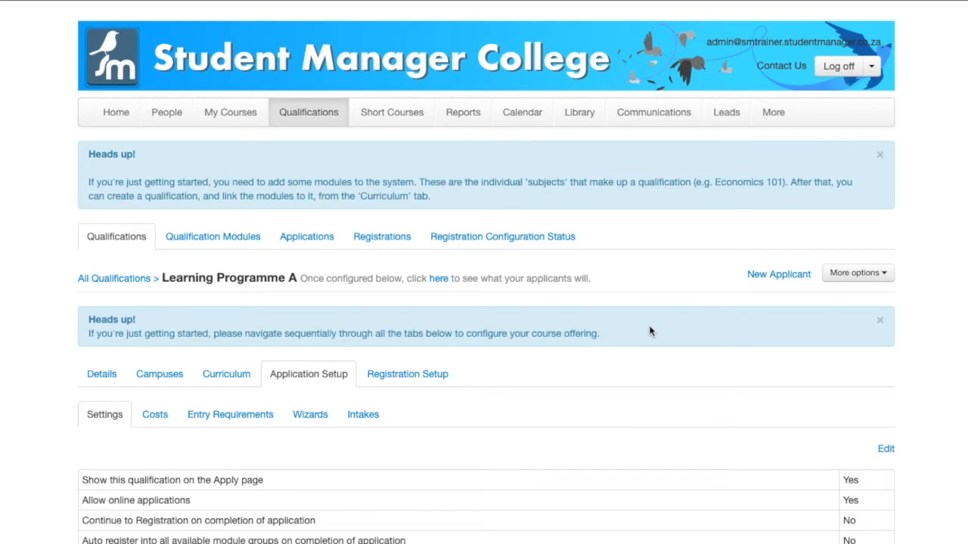
Set the qualification's application costs to an admin fee of 5 and a deposit of 50, and save them
left_click(151, 417)
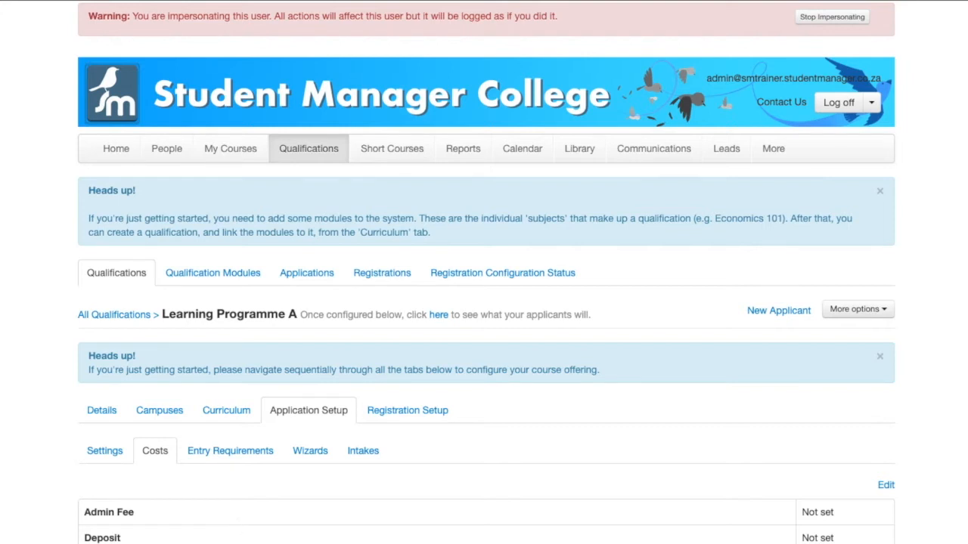
left_click(890, 486)
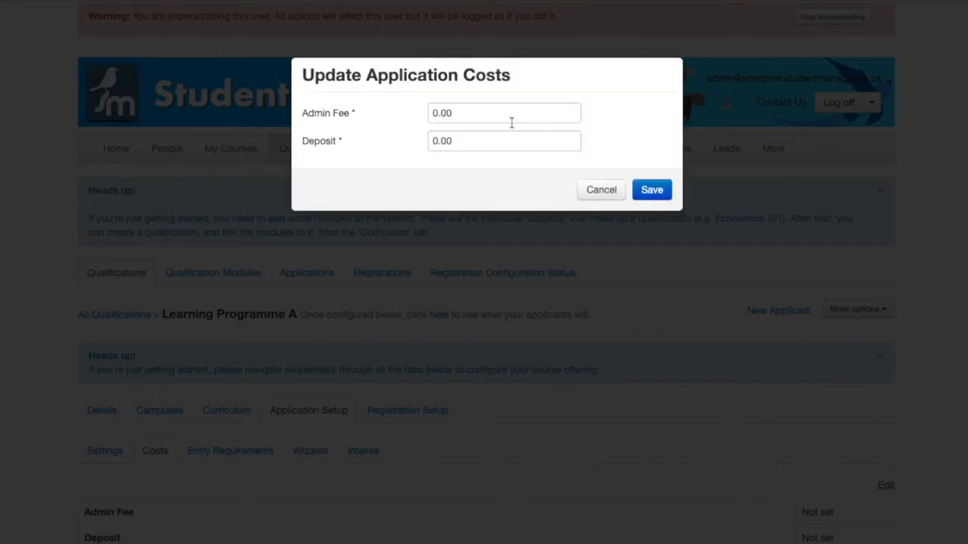
left_click_drag(495, 115, 401, 117)
type("150")
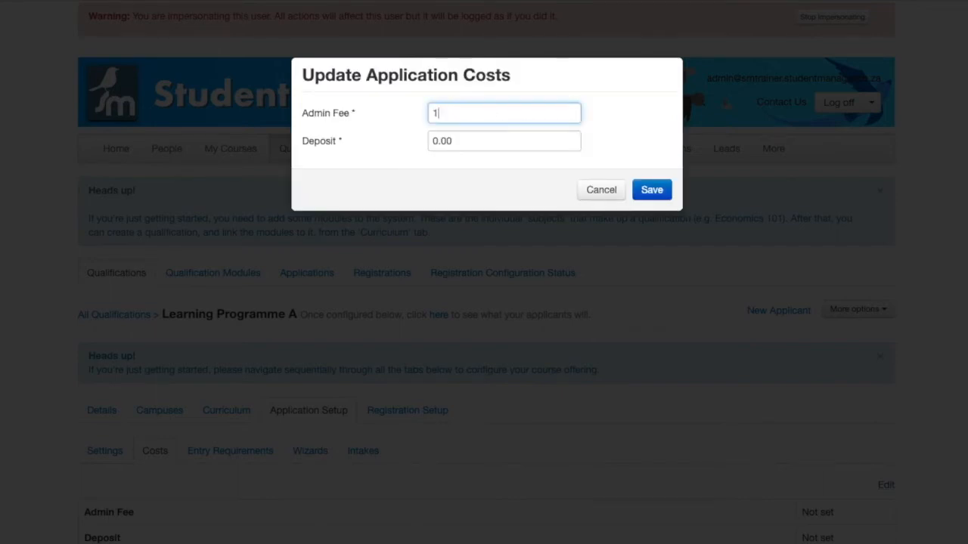
left_click(466, 143)
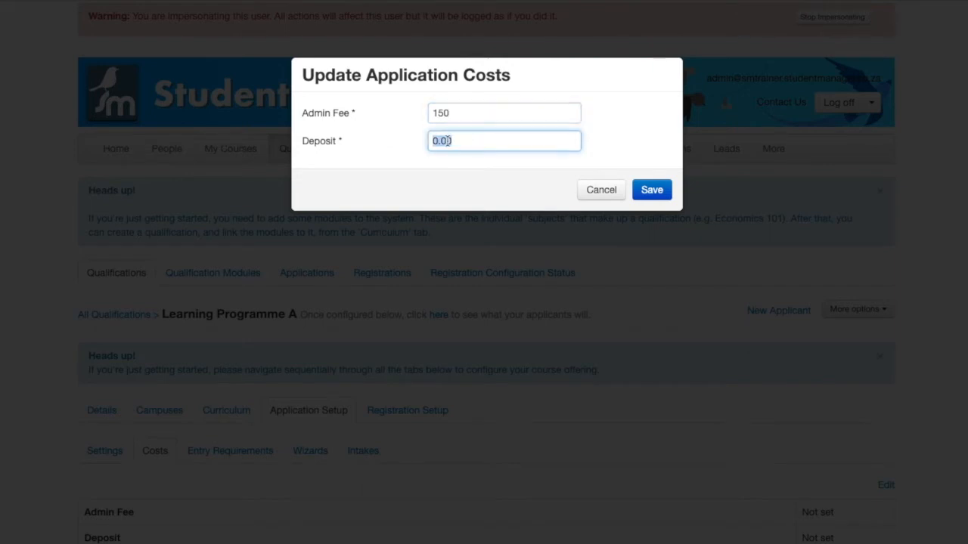
type("1")
key("BackSpace")
type("50")
left_click_drag(458, 112, 415, 114)
type("5")
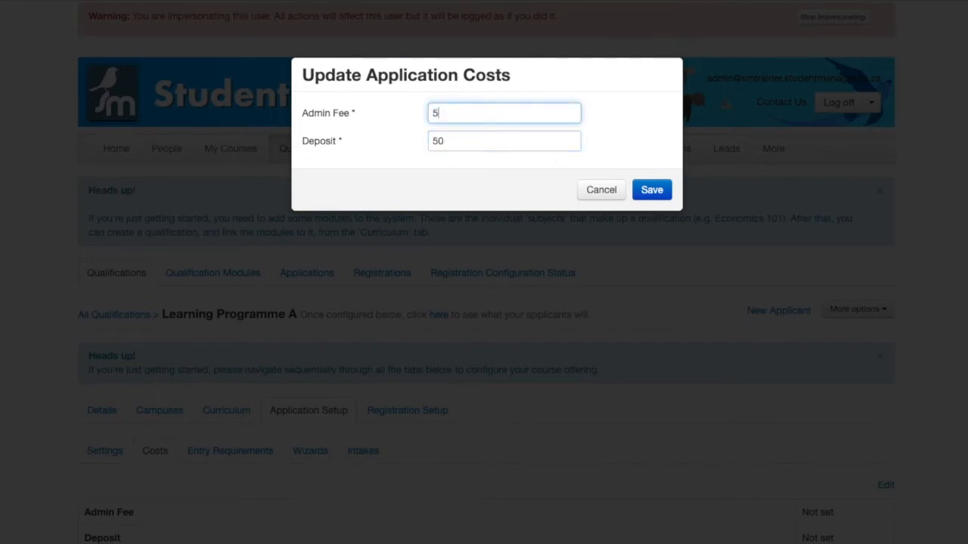
left_click(652, 190)
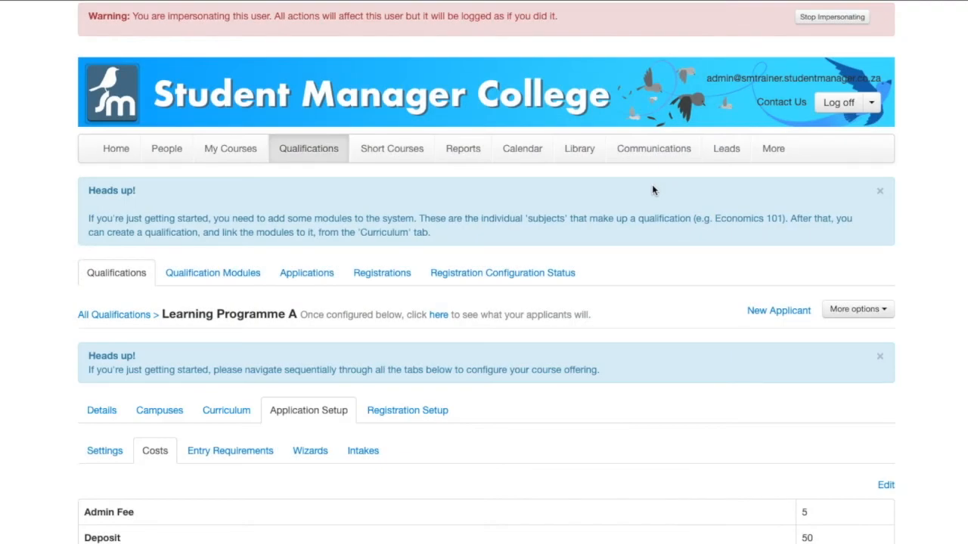
left_click(89, 454)
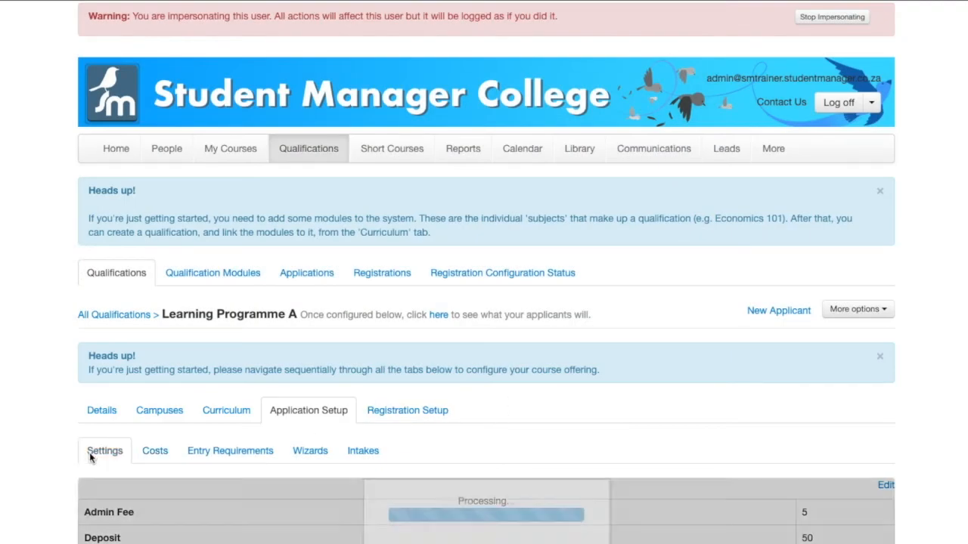
left_click(169, 451)
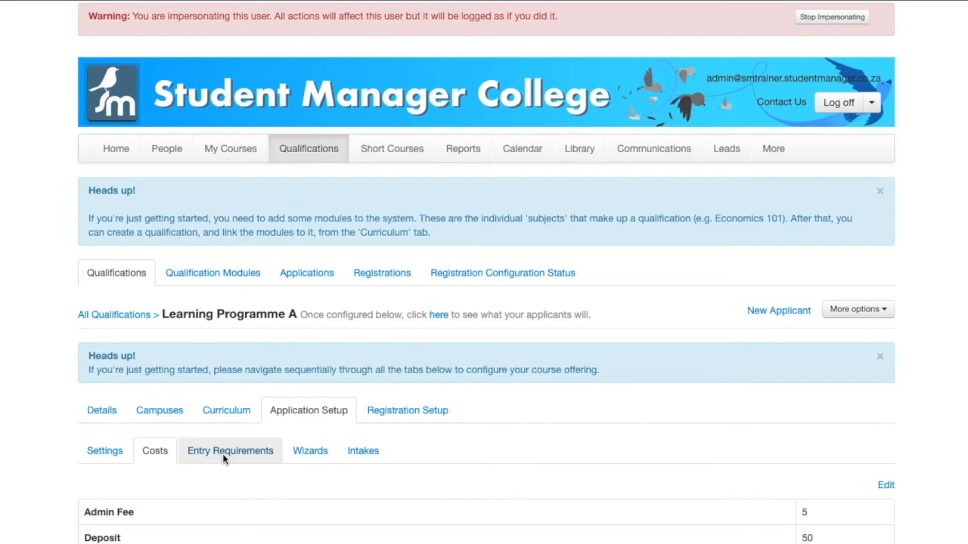
Start a new application wizard named "2019 Standard Data" that does not generate a student number at all
left_click(324, 452)
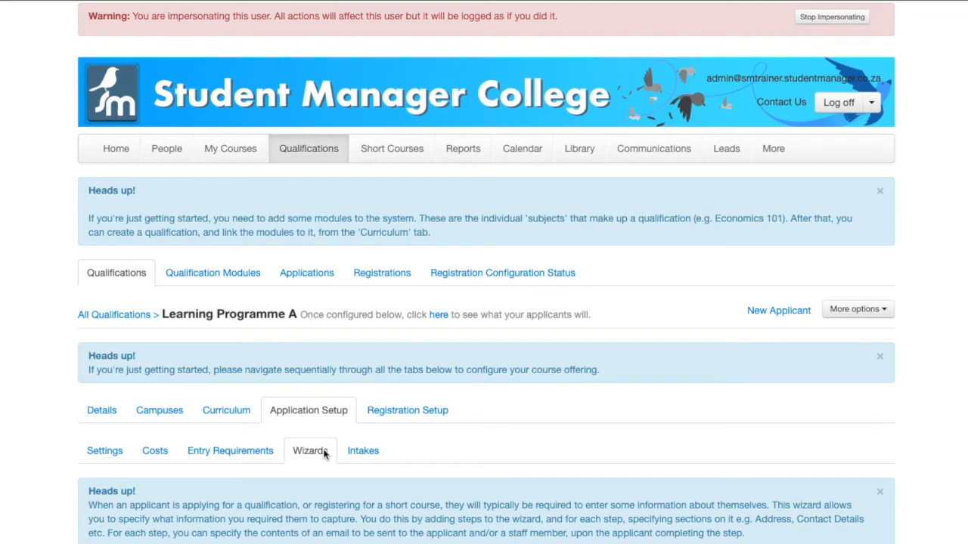
scroll(326, 452, "down", 5)
scroll(320, 241, "up", 2)
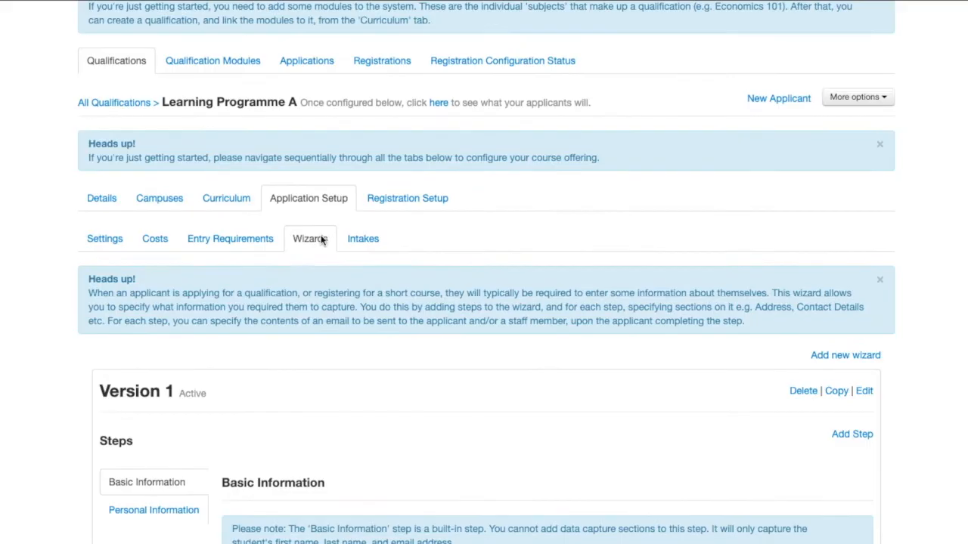
left_click(837, 356)
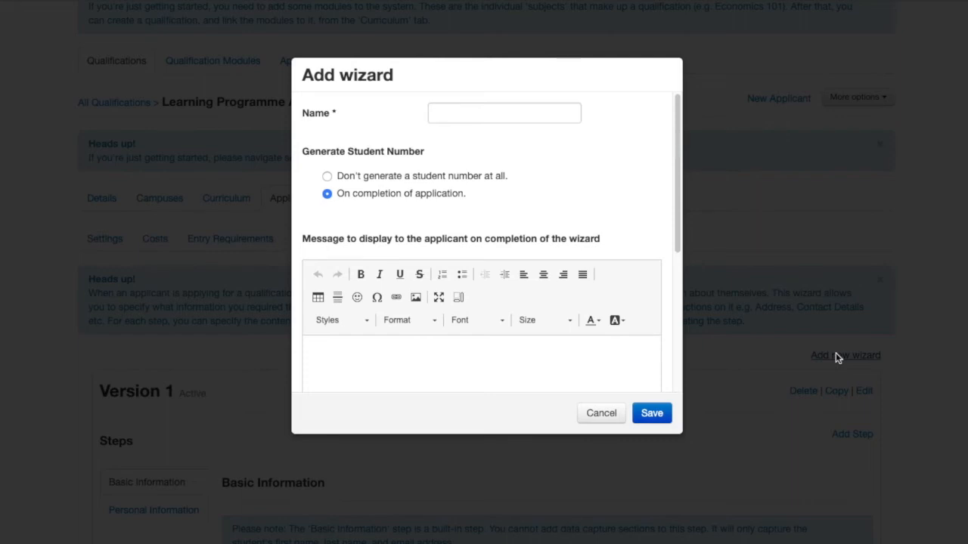
left_click(468, 113)
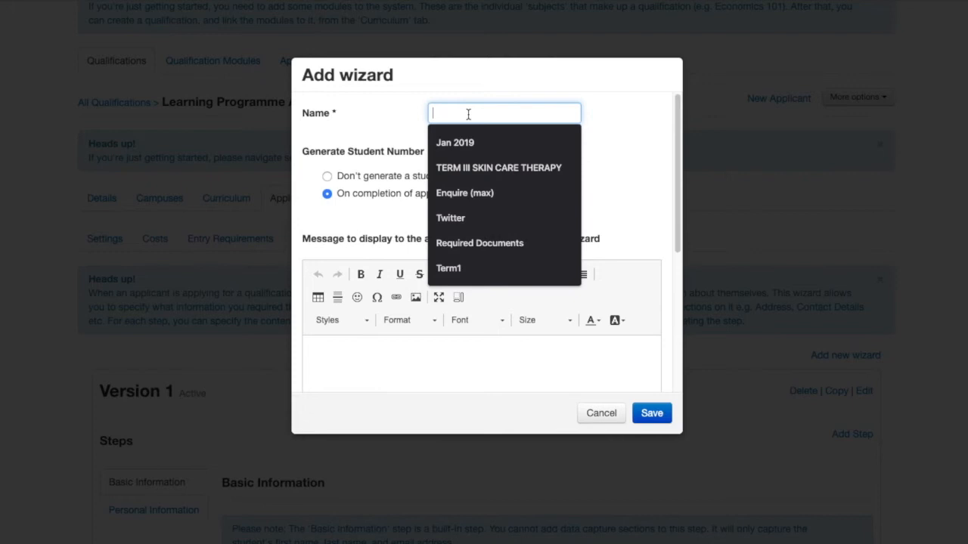
type("2019 Standad")
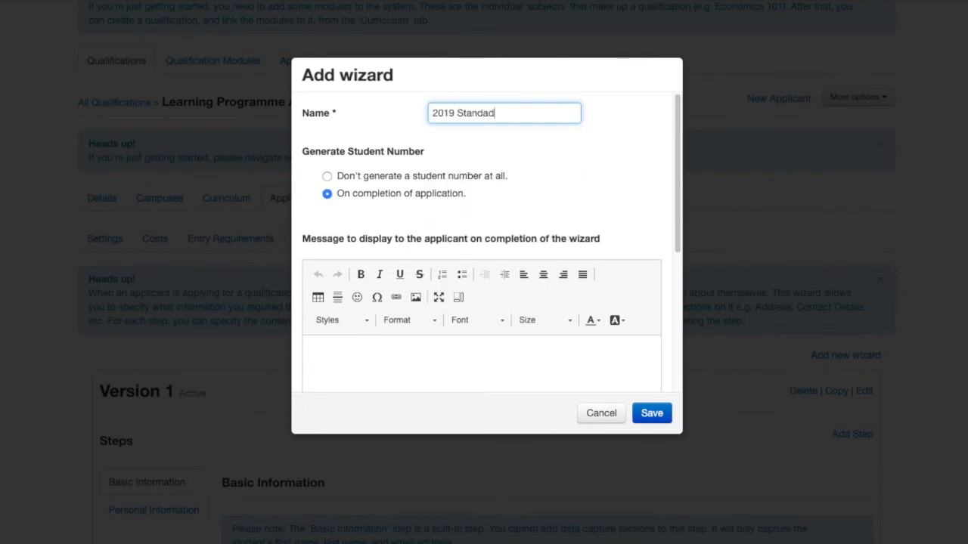
key("BackSpace")
type("rd Data")
left_click(382, 180)
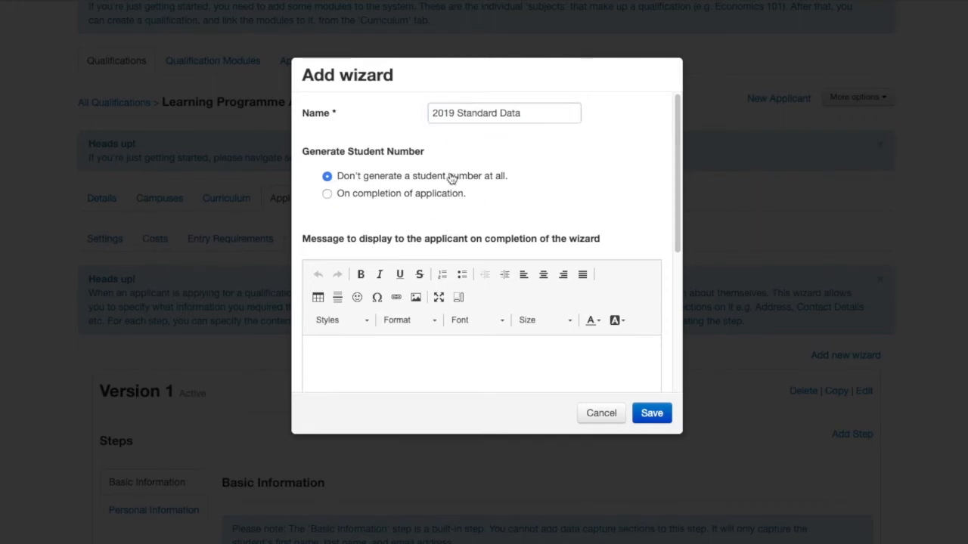
scroll(493, 220, "down", 5)
scroll(493, 219, "up", 5)
left_click(542, 110)
left_click_drag(512, 113, 429, 113)
Write the wizard's completion message "Thank you for applying we look forward to continuing your learning journey with us."
scroll(488, 195, "down", 1)
scroll(488, 195, "down", 1)
left_click(423, 293)
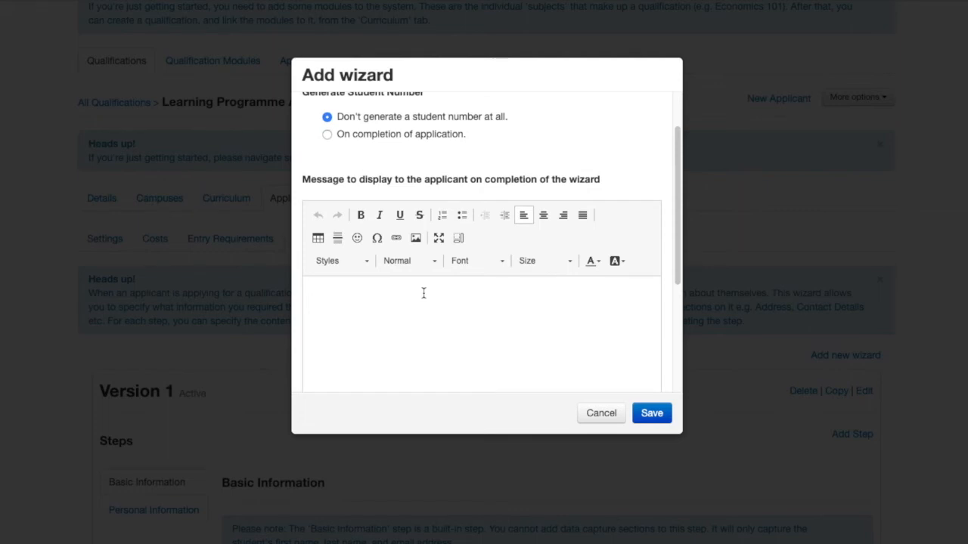
type("Thank you")
type("for applying ")
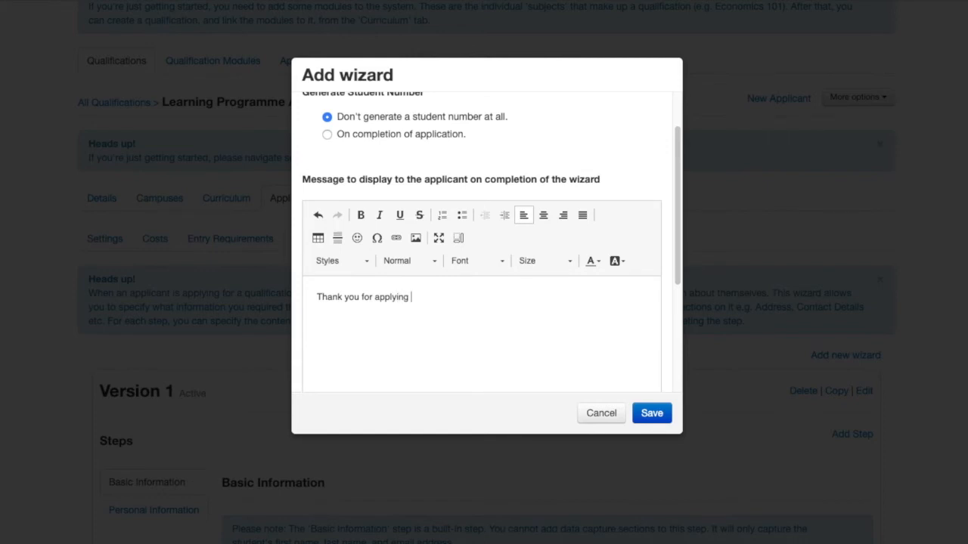
type("we look forward to continuing")
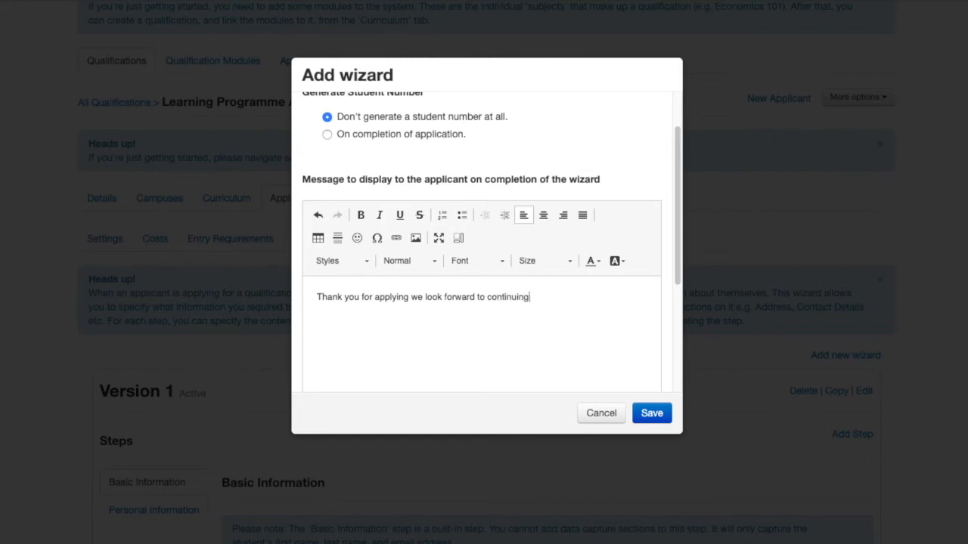
type(" our")
key("BackSpace")
key("BackSpace")
key("BackSpace")
key("BackSpace")
type("your learning journey ")
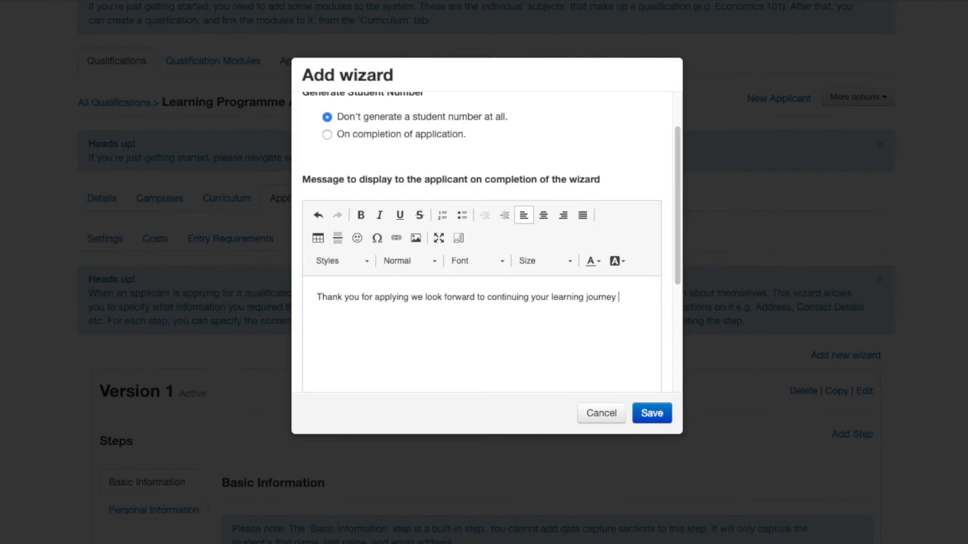
type("with us.")
Add the paragraph "One of our support team will make contact with you within the next 48 hours." and save the wizard
key("Return")
type("One of our support team will ")
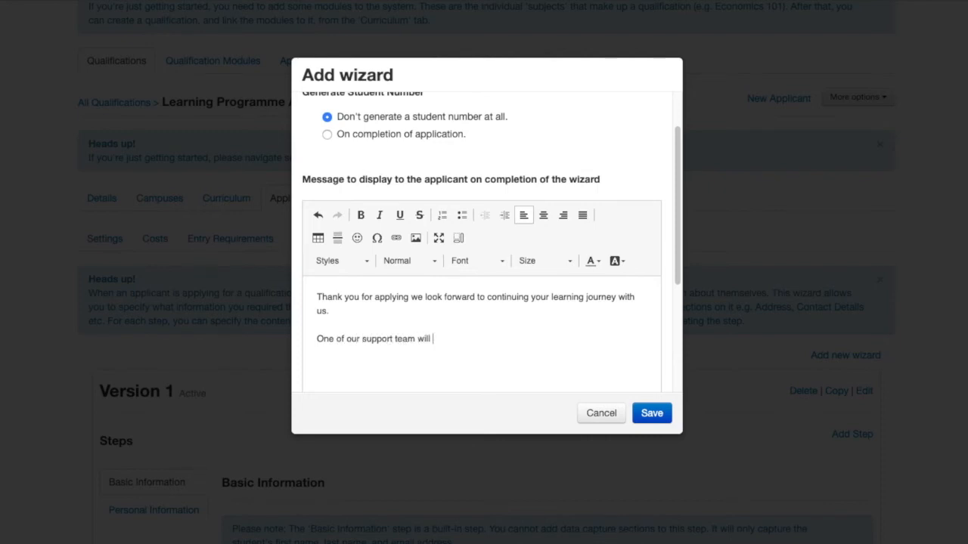
type("make contact with you within the nex")
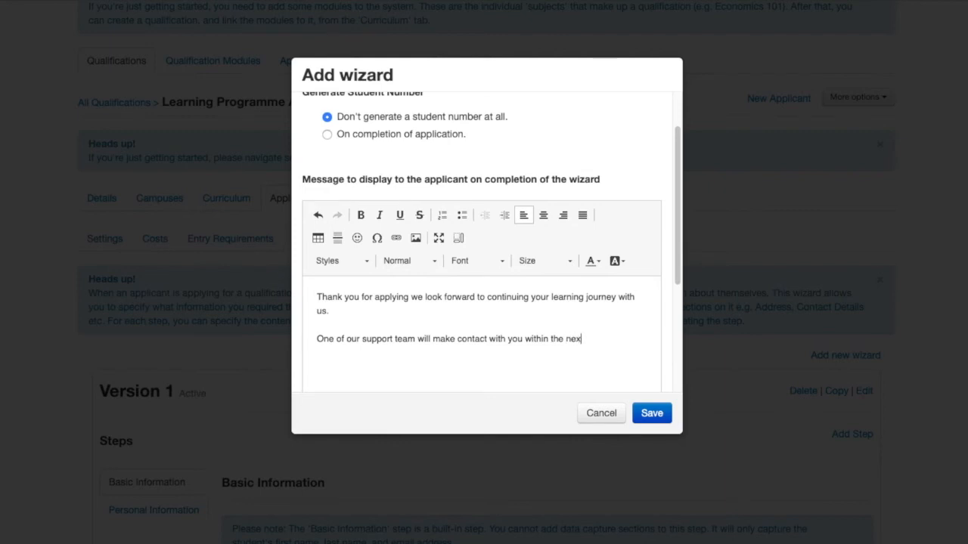
type("t 48 hours.")
left_click(646, 414)
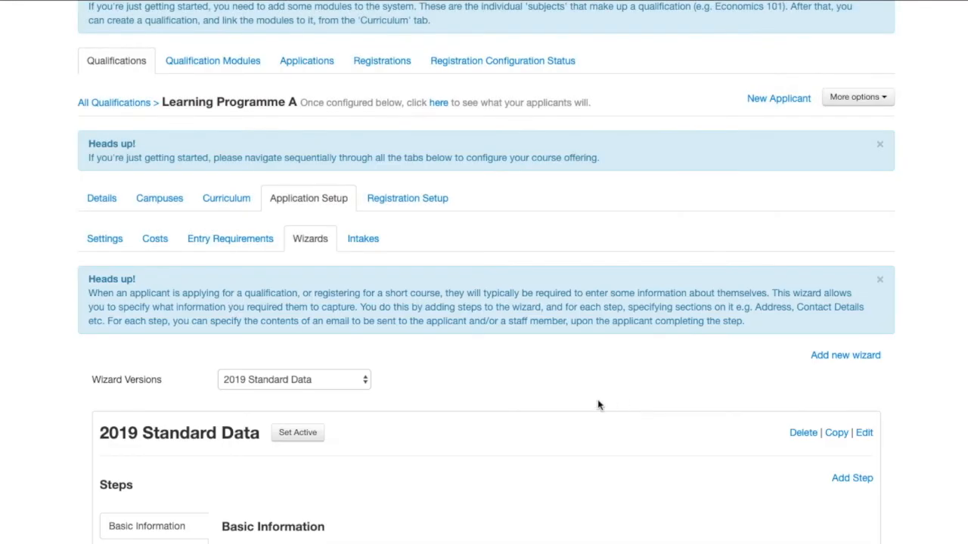
Examine the new wizard's steps and the Basic Information settings, including the applicant notification emails
scroll(586, 403, "down", 3)
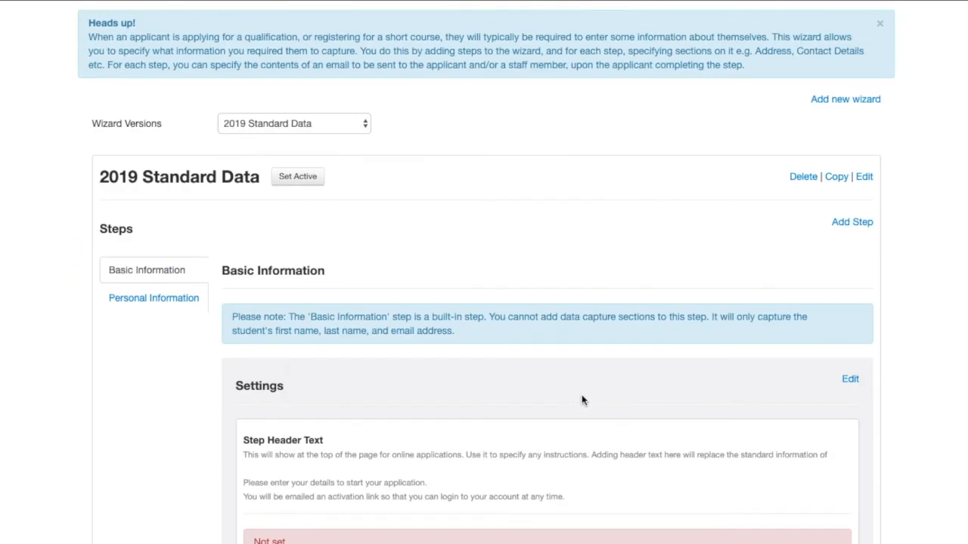
scroll(582, 400, "down", 6)
scroll(582, 400, "down", 10)
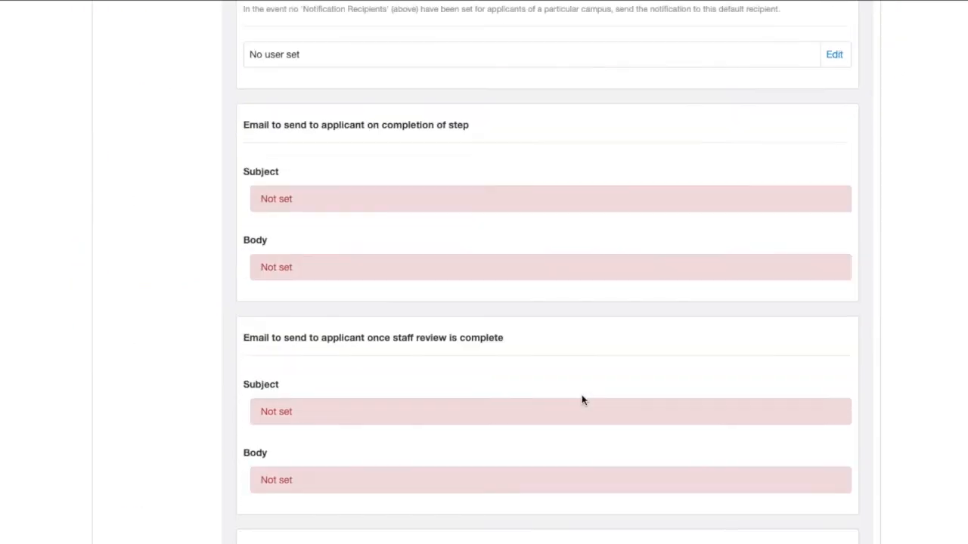
scroll(582, 400, "up", 2)
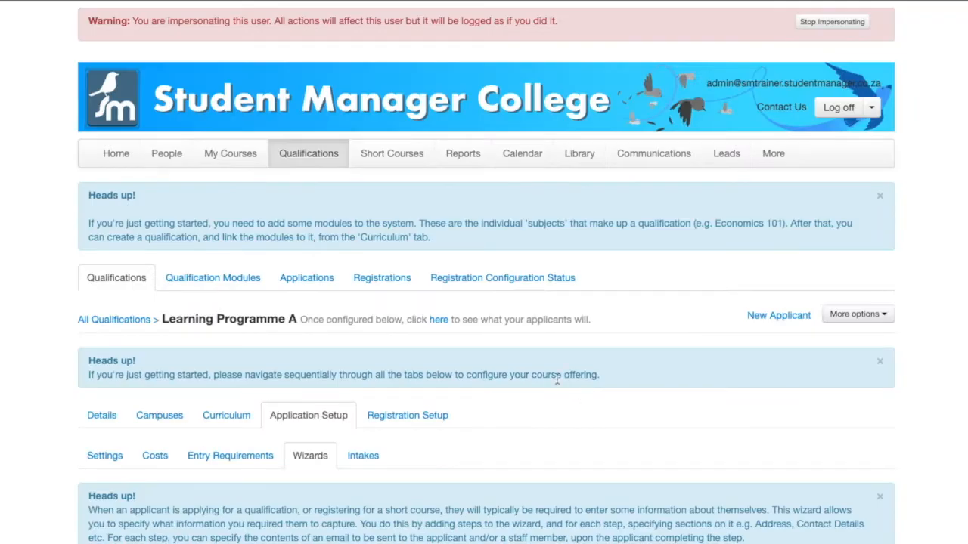
scroll(559, 382, "down", 6)
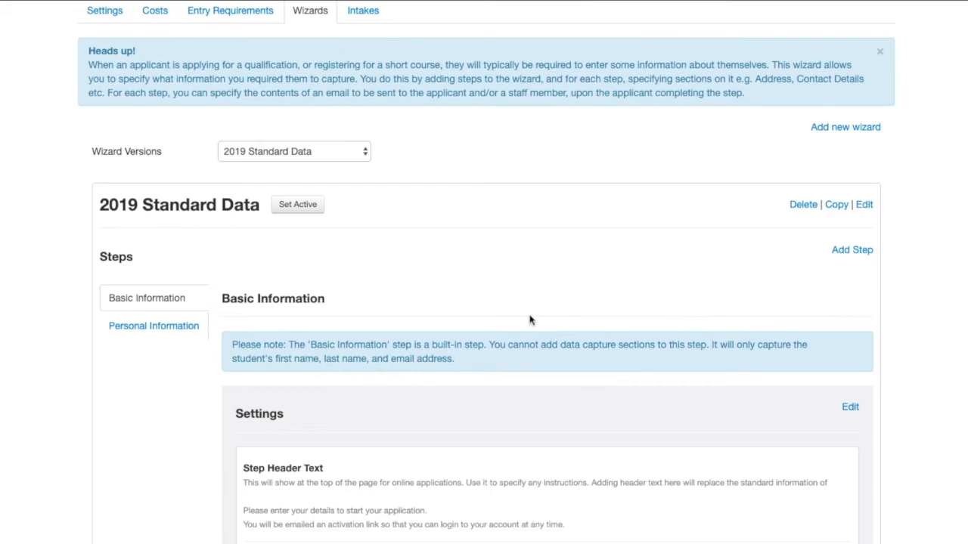
scroll(531, 321, "down", 3)
scroll(530, 320, "up", 8)
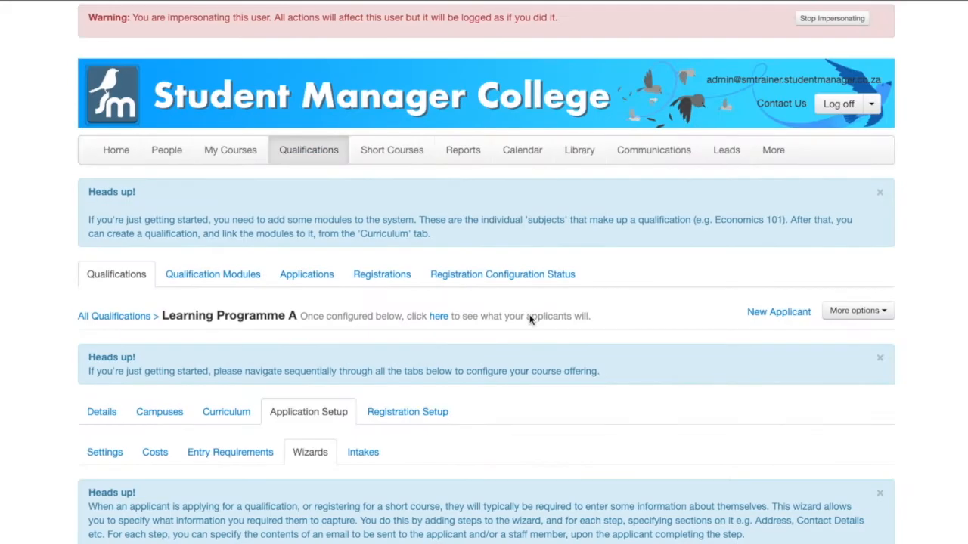
scroll(529, 320, "down", 3)
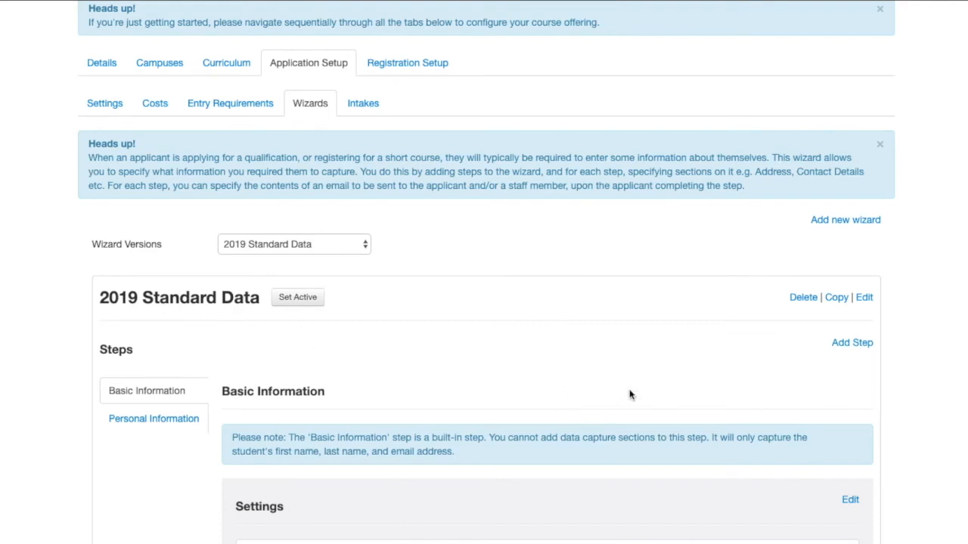
Open the Basic Information step of the 2019 Standard Data wizard for editing and examine its Step Header Text section
scroll(630, 394, "down", 1)
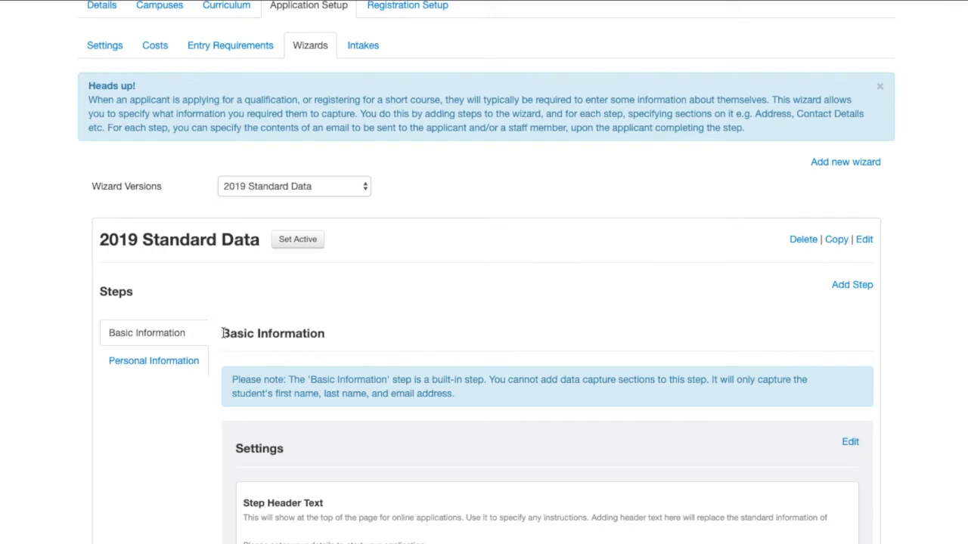
left_click_drag(216, 334, 350, 335)
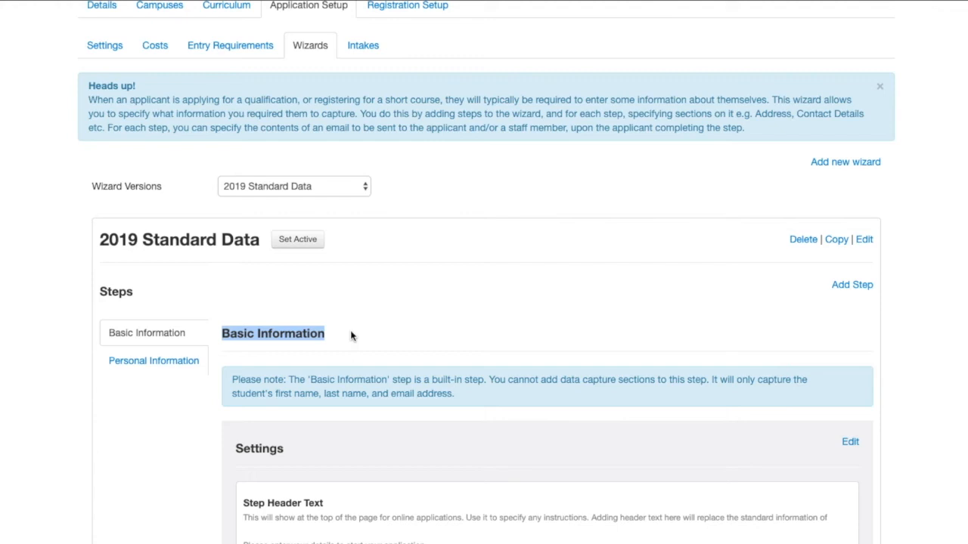
scroll(351, 336, "down", 1)
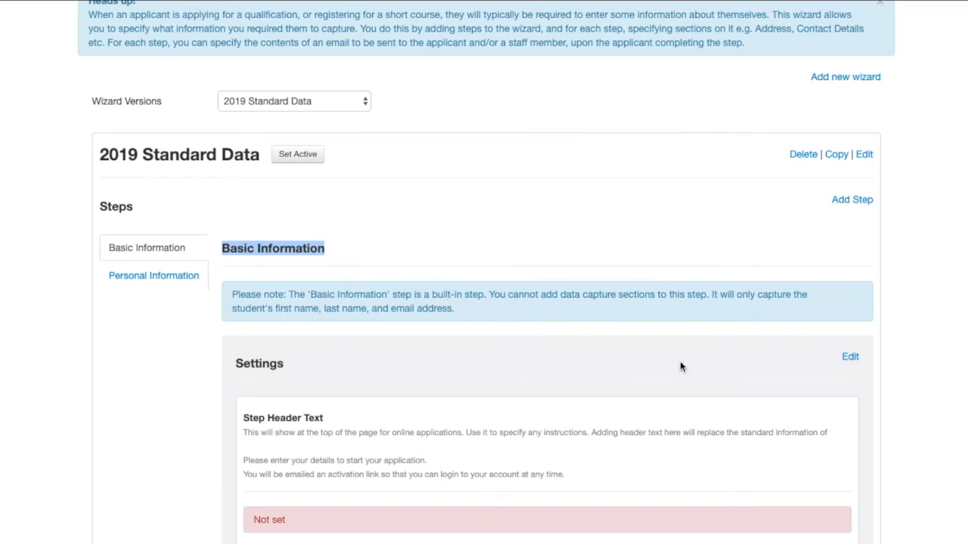
left_click(850, 358)
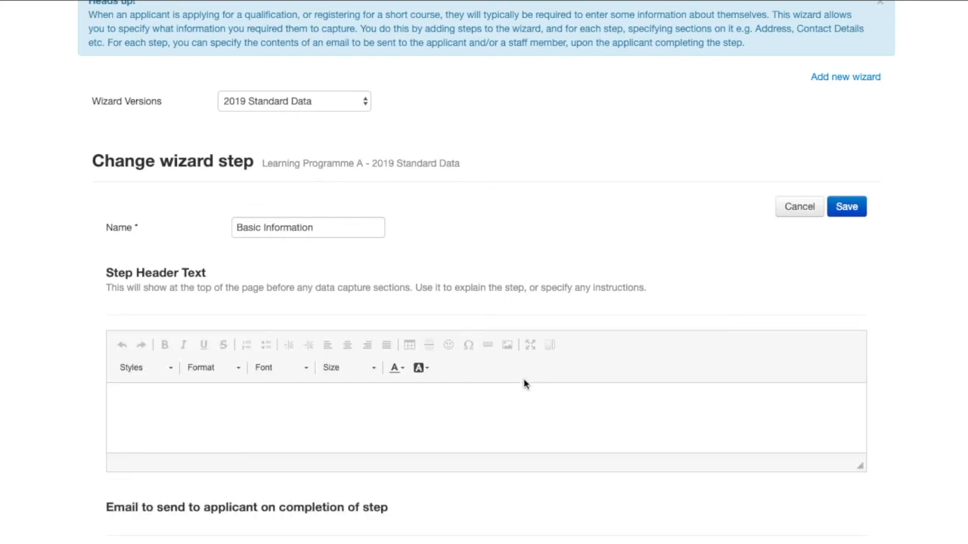
scroll(524, 384, "down", 15)
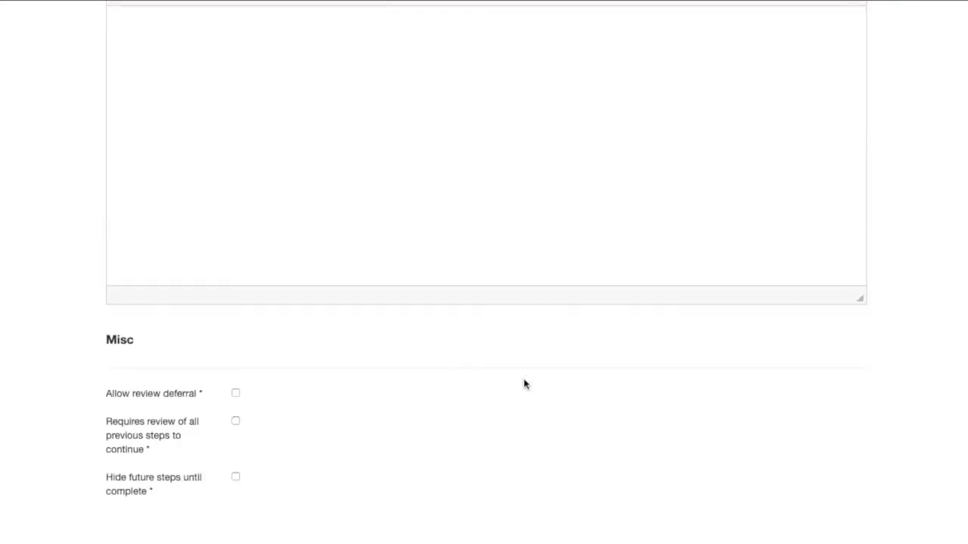
scroll(524, 384, "up", 15)
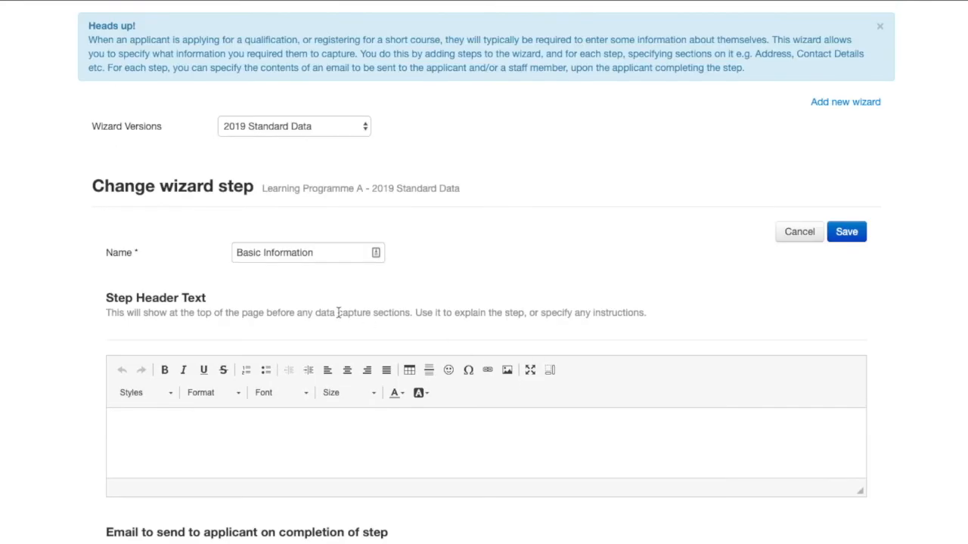
left_click_drag(217, 298, 101, 302)
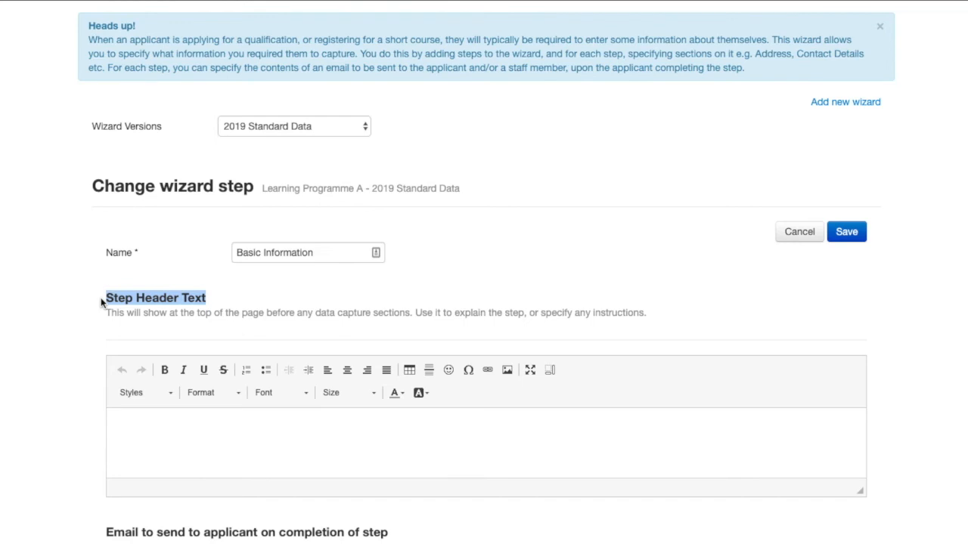
left_click_drag(234, 305, 106, 298)
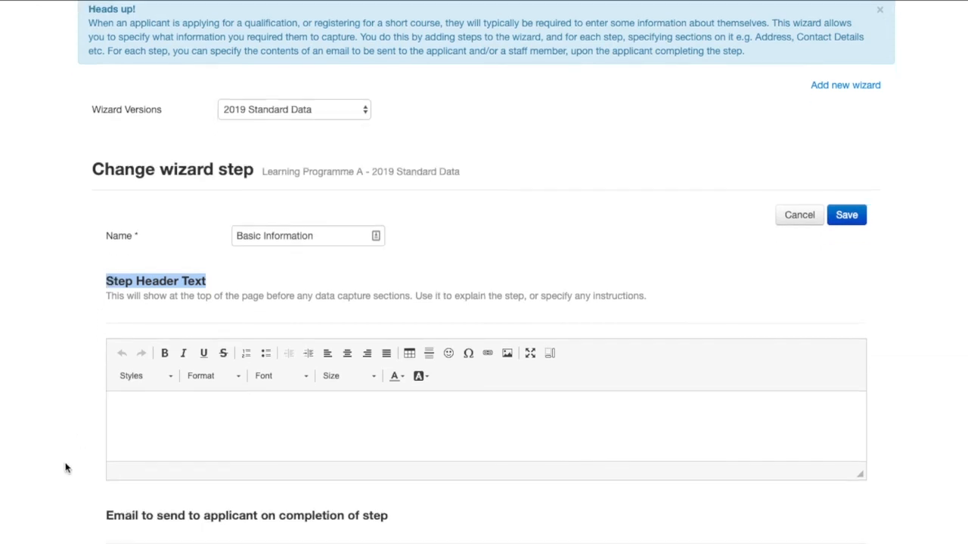
Examine the Basic Information step's header text editor and the applicant emails for step completion and completed staff review
scroll(65, 466, "down", 3)
left_click(172, 303)
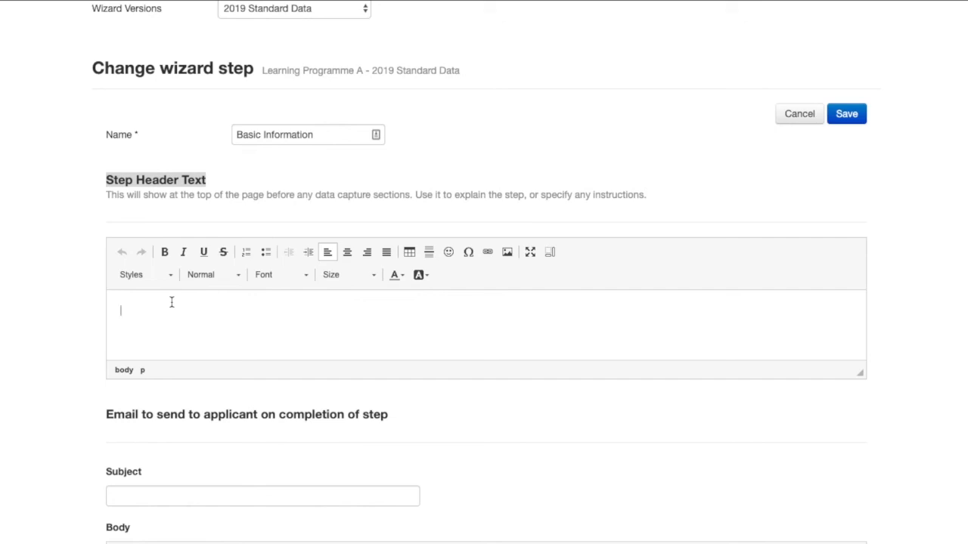
scroll(172, 303, "down", 5)
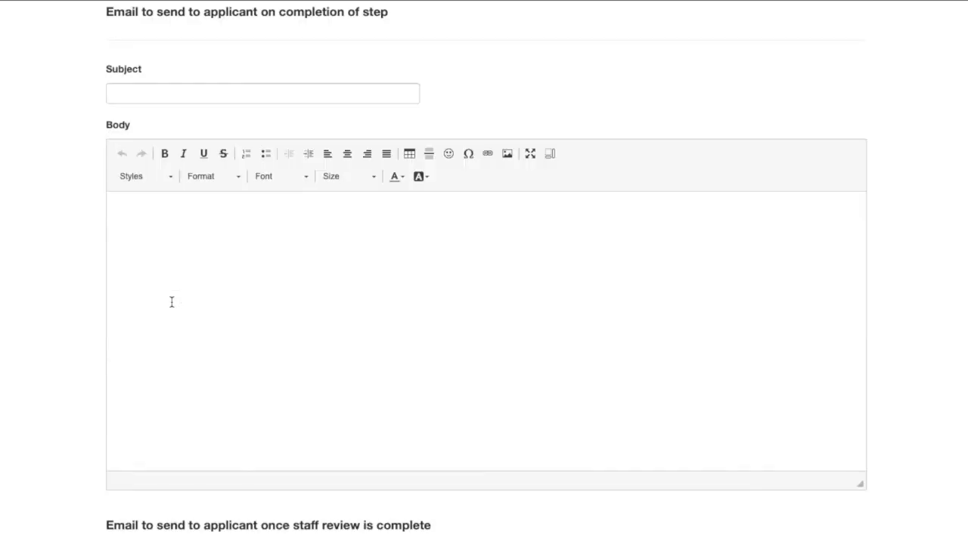
left_click_drag(93, 30, 398, 56)
left_click(369, 115)
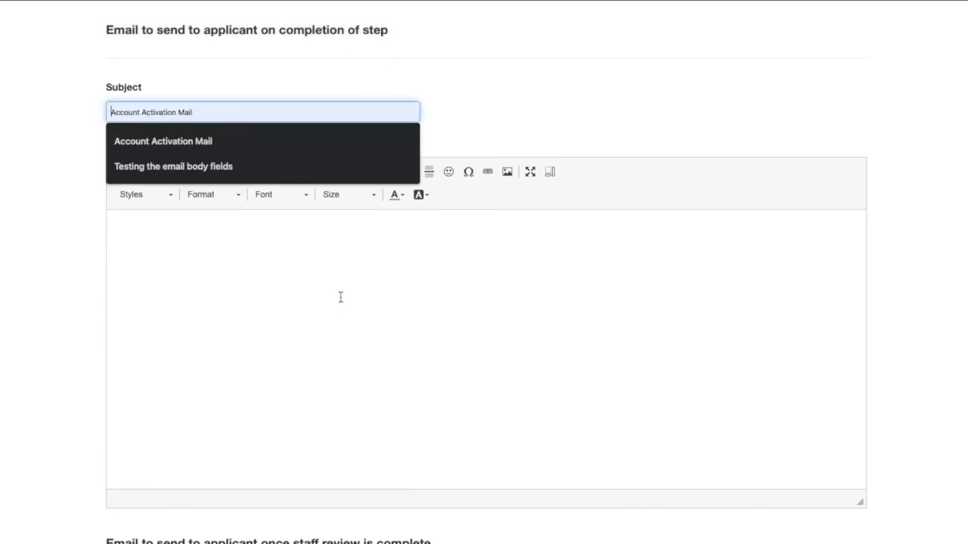
scroll(339, 310, "down", 5)
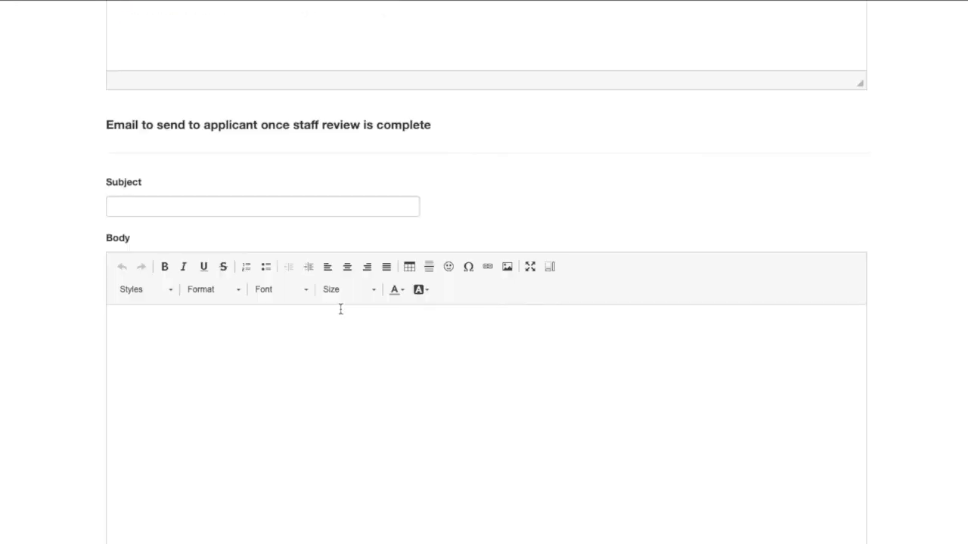
left_click(171, 205)
Examine the step's Terms And Conditions section, and leave the wizard step form without saving
scroll(182, 353, "down", 5)
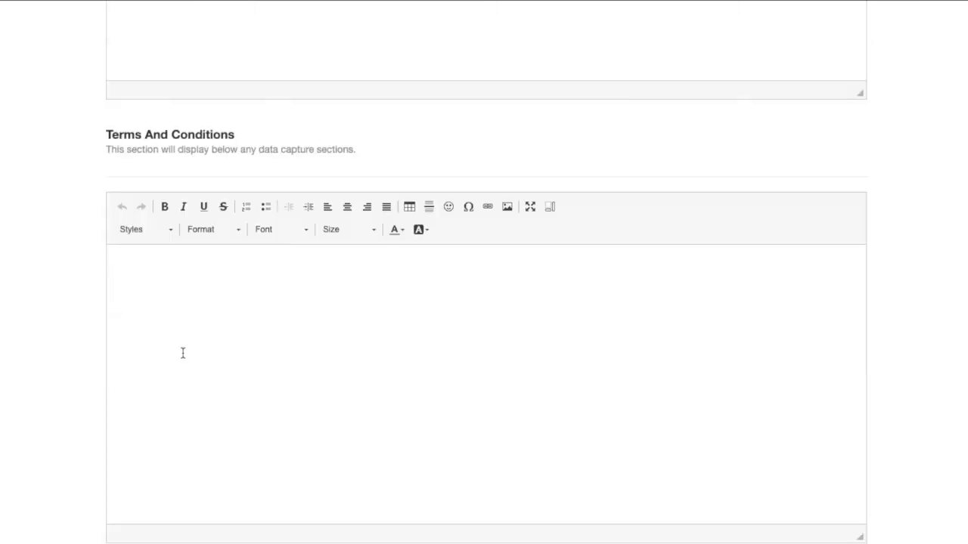
scroll(182, 353, "down", 3)
scroll(182, 353, "up", 1)
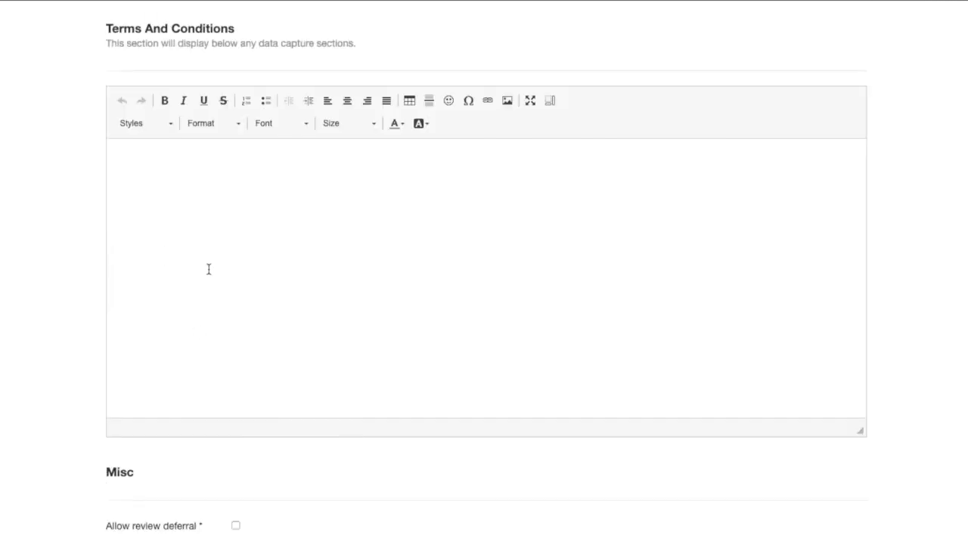
scroll(208, 267, "up", 1)
left_click(113, 253)
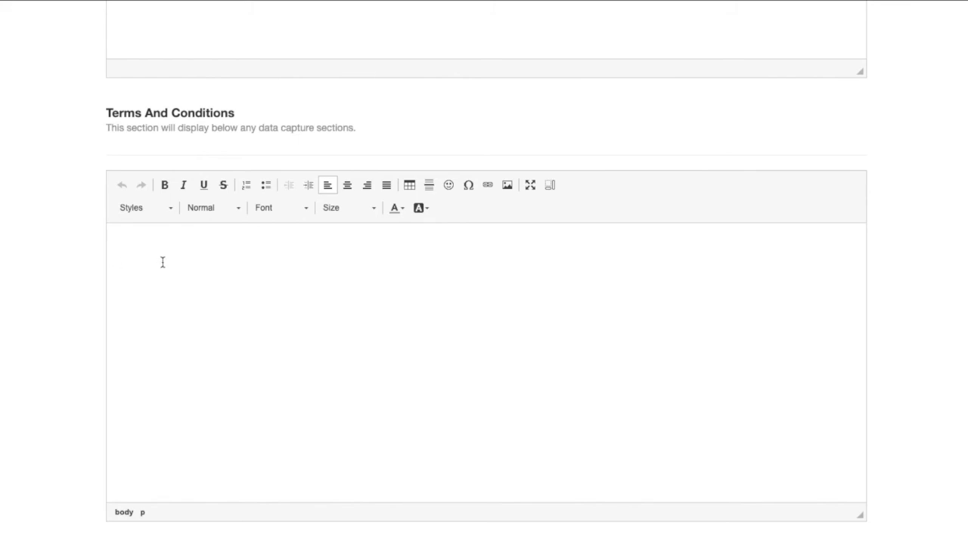
scroll(163, 262, "up", 20)
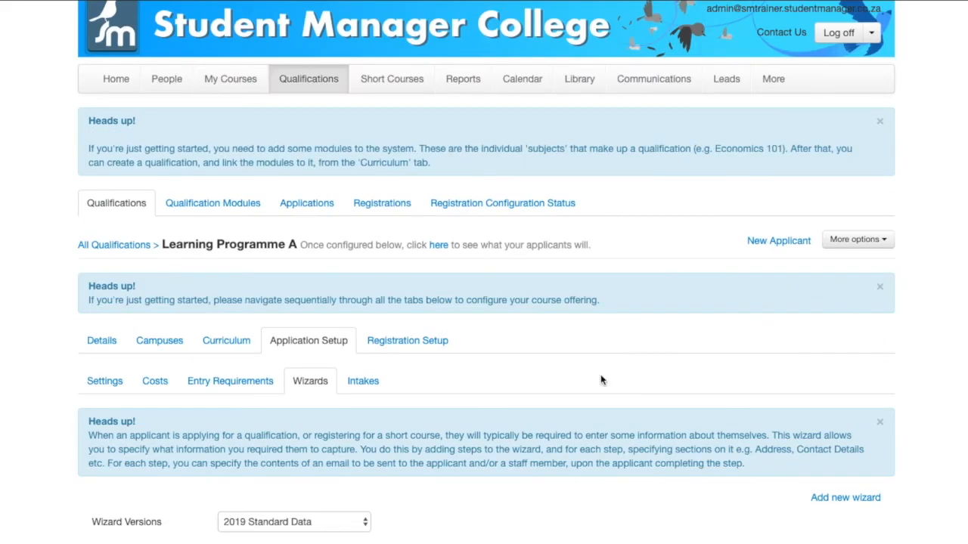
scroll(601, 379, "down", 6)
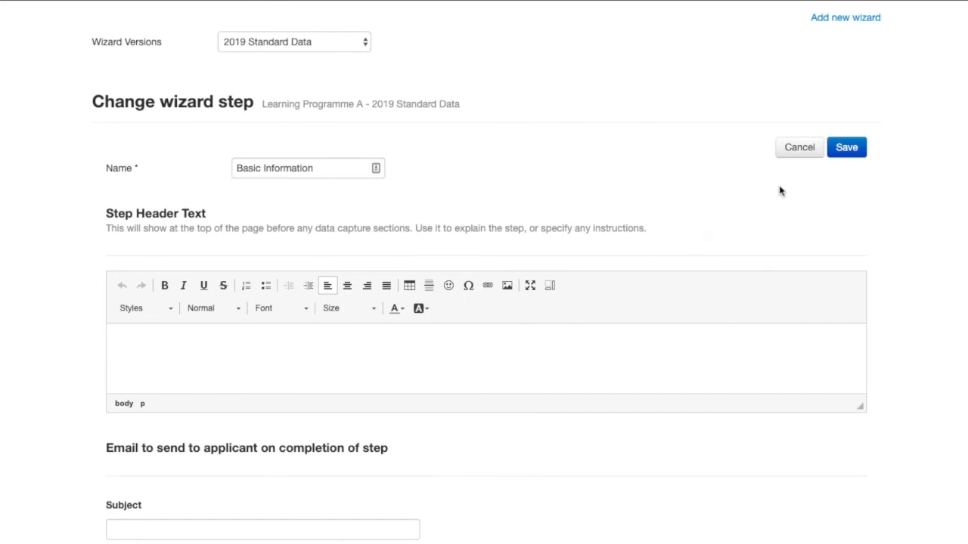
left_click(802, 149)
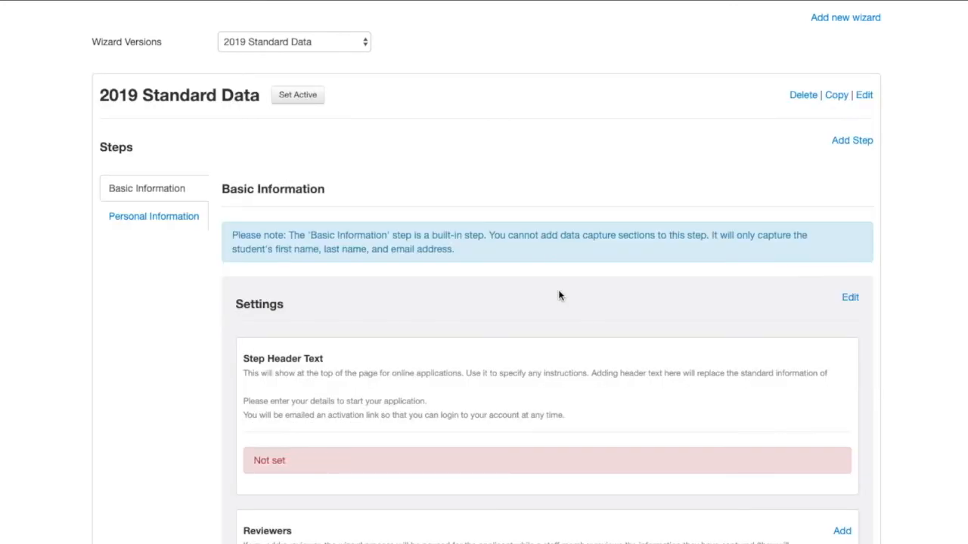
Examine the Reviewers, Notification Recipients and Default Notification Recipient settings of the Basic Information step
scroll(560, 295, "down", 5)
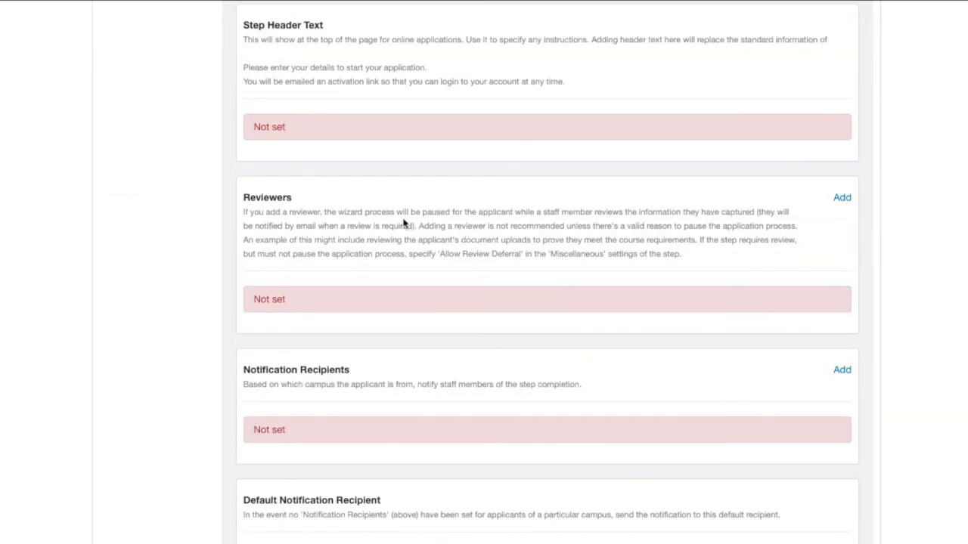
scroll(356, 205, "down", 1)
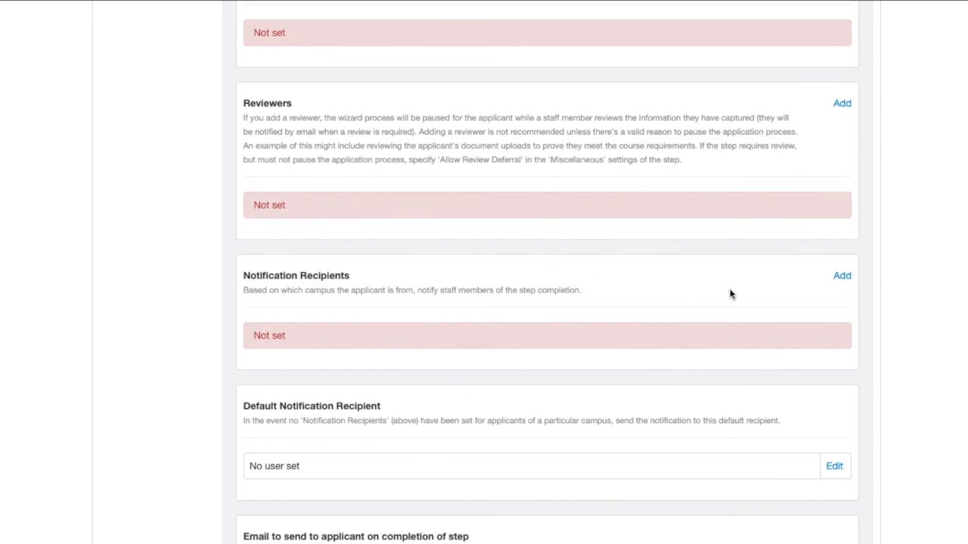
scroll(730, 294, "down", 1)
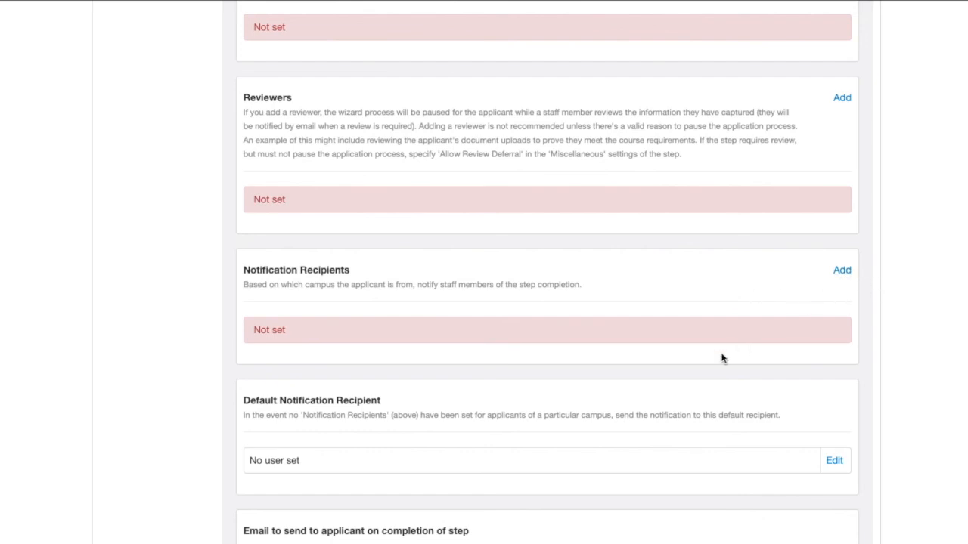
scroll(722, 358, "down", 2)
scroll(723, 359, "down", 2)
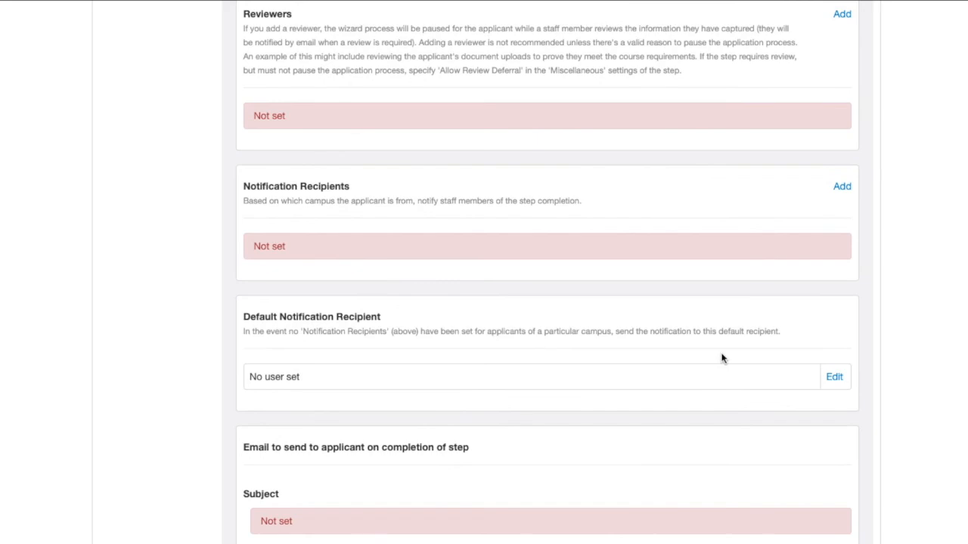
scroll(722, 358, "up", 10)
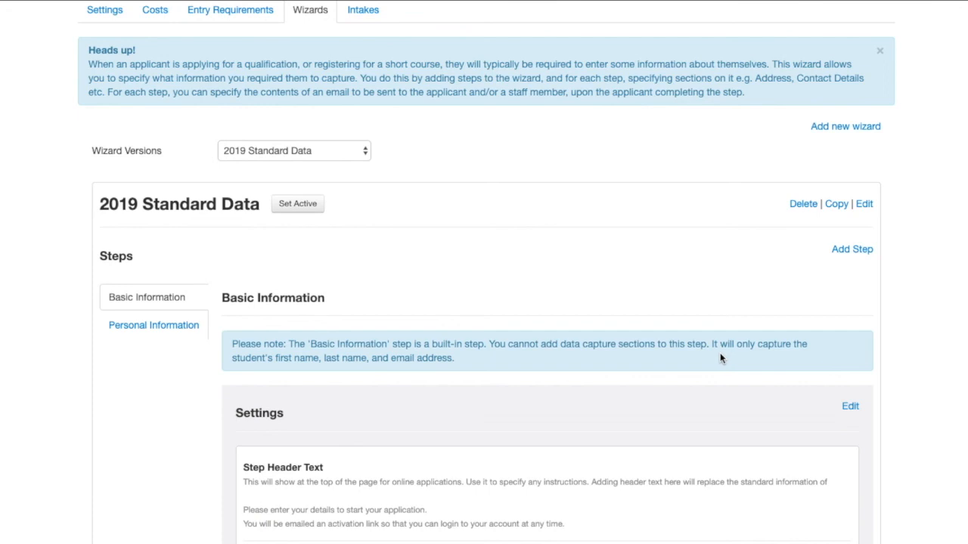
scroll(722, 359, "up", 5)
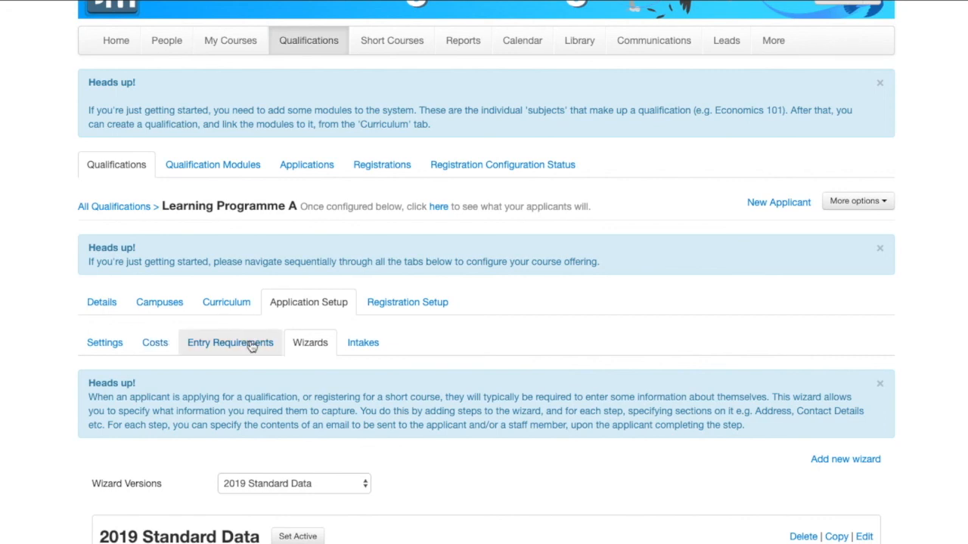
Reopen the qualification's application wizards and view the available wizard versions, keeping Version 1 (Active) selected
left_click(308, 345)
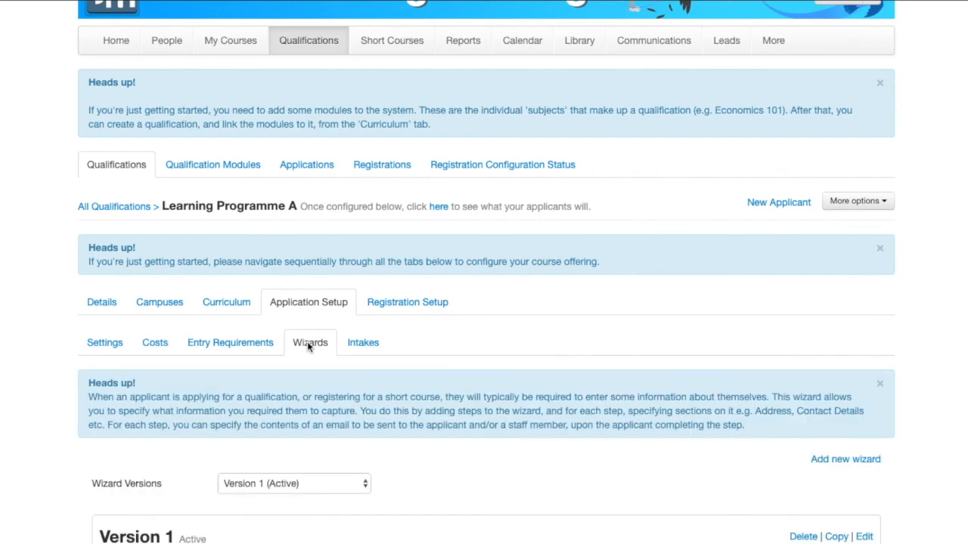
scroll(307, 341, "down", 3)
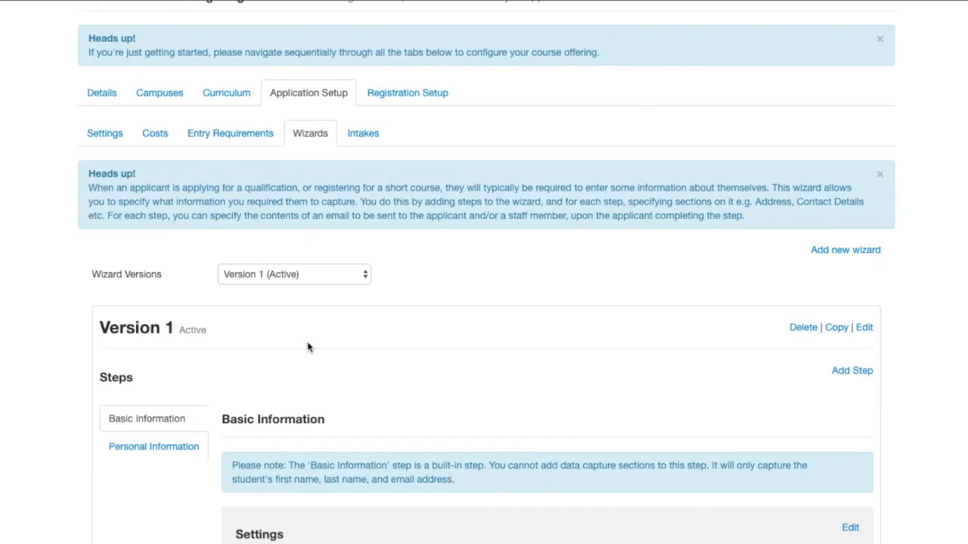
left_click(324, 274)
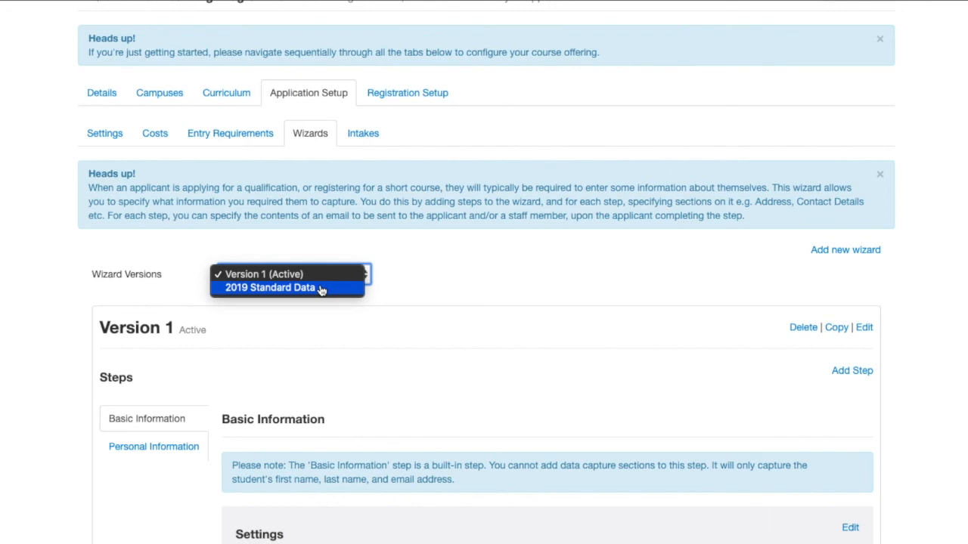
left_click(416, 273)
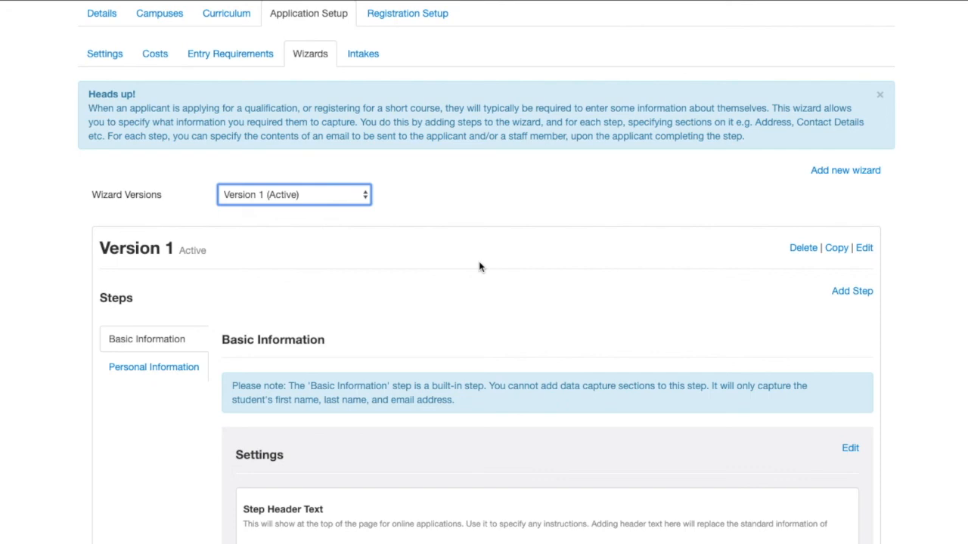
Look through the active Version 1 wizard's steps and its Basic Information settings
scroll(479, 266, "down", 1)
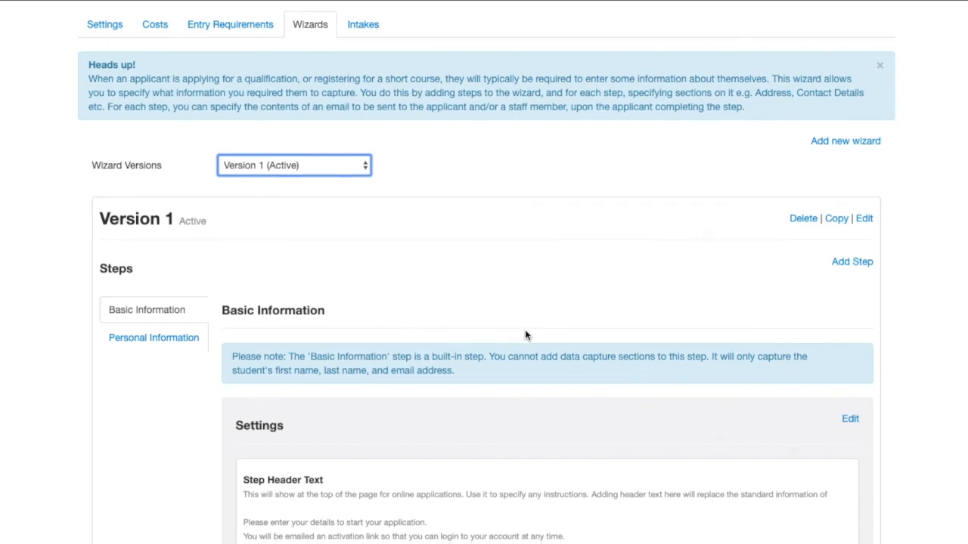
scroll(526, 335, "down", 10)
scroll(525, 335, "up", 10)
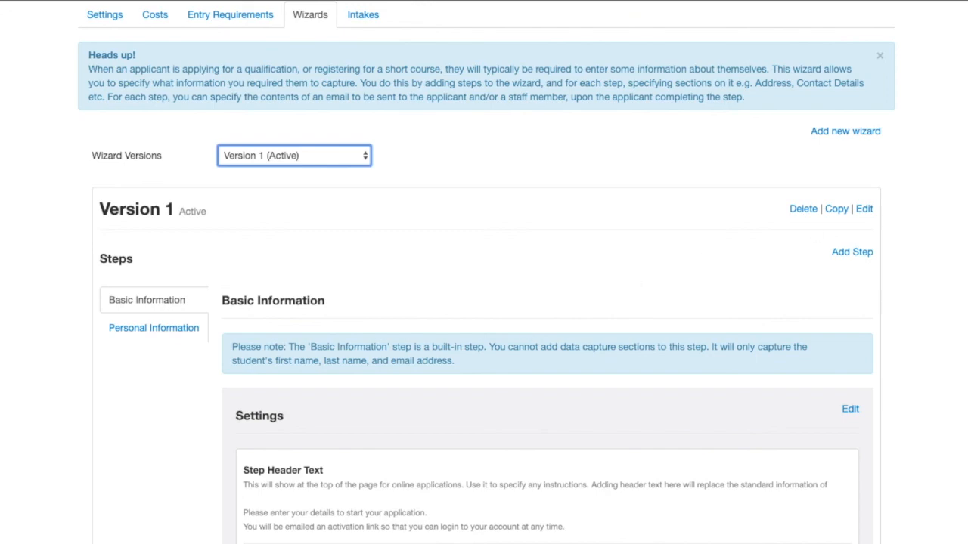
scroll(942, 221, "up", 1)
scroll(942, 222, "up", 3)
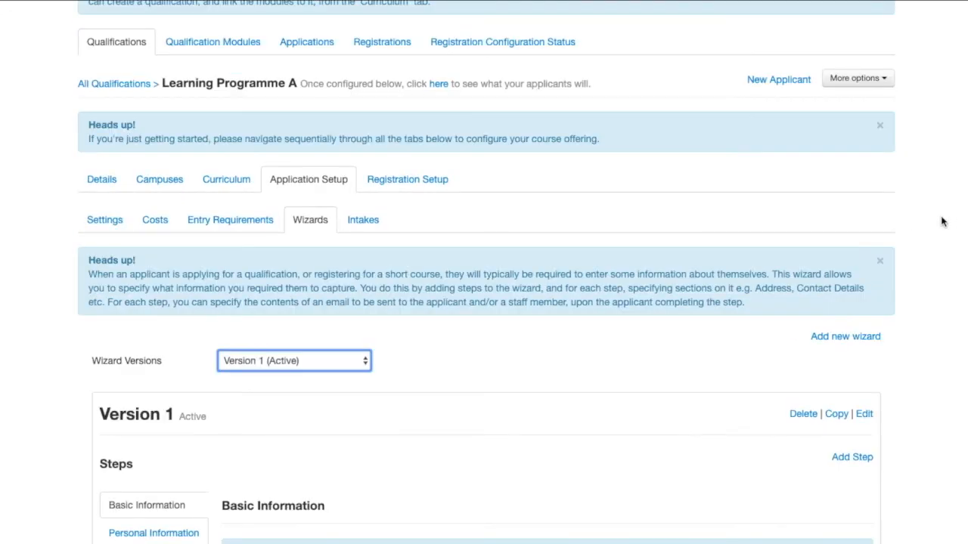
scroll(943, 222, "up", 2)
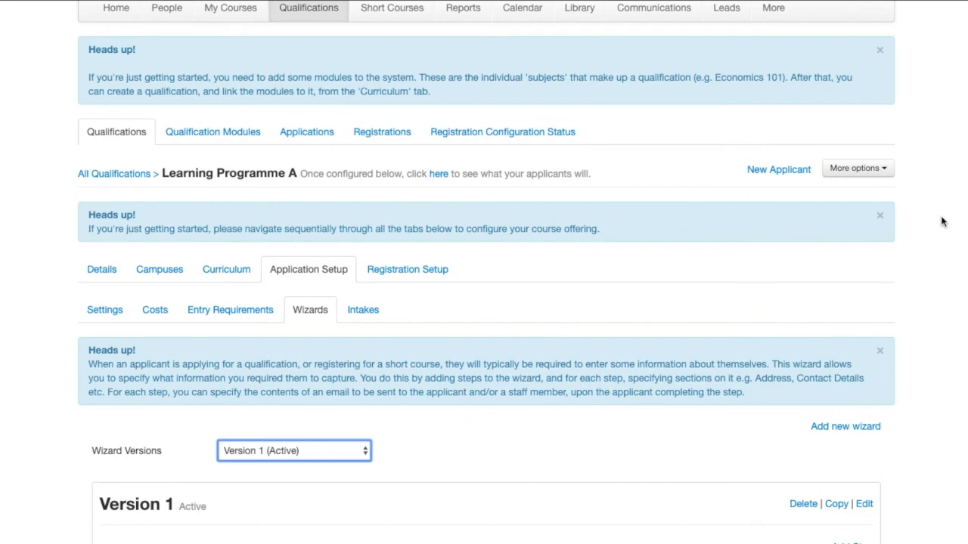
scroll(943, 222, "up", 2)
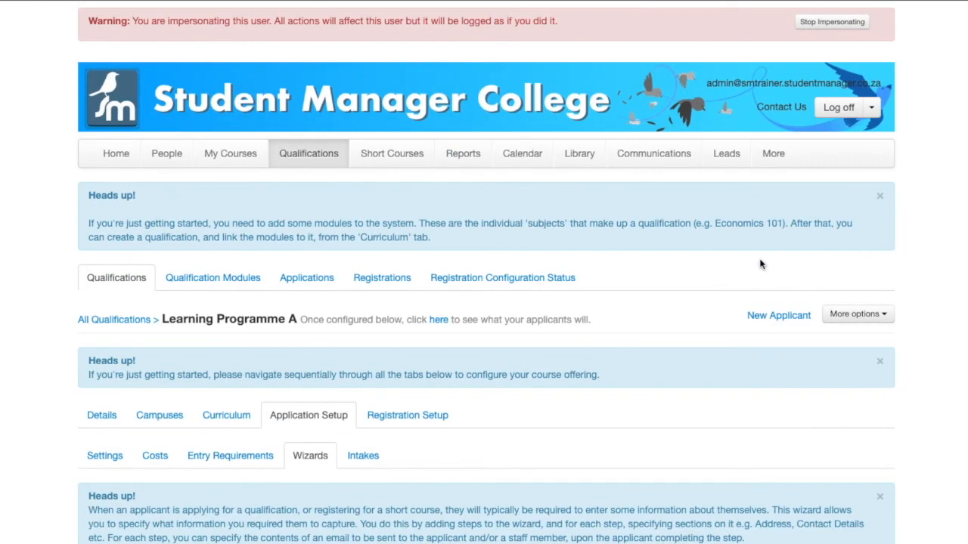